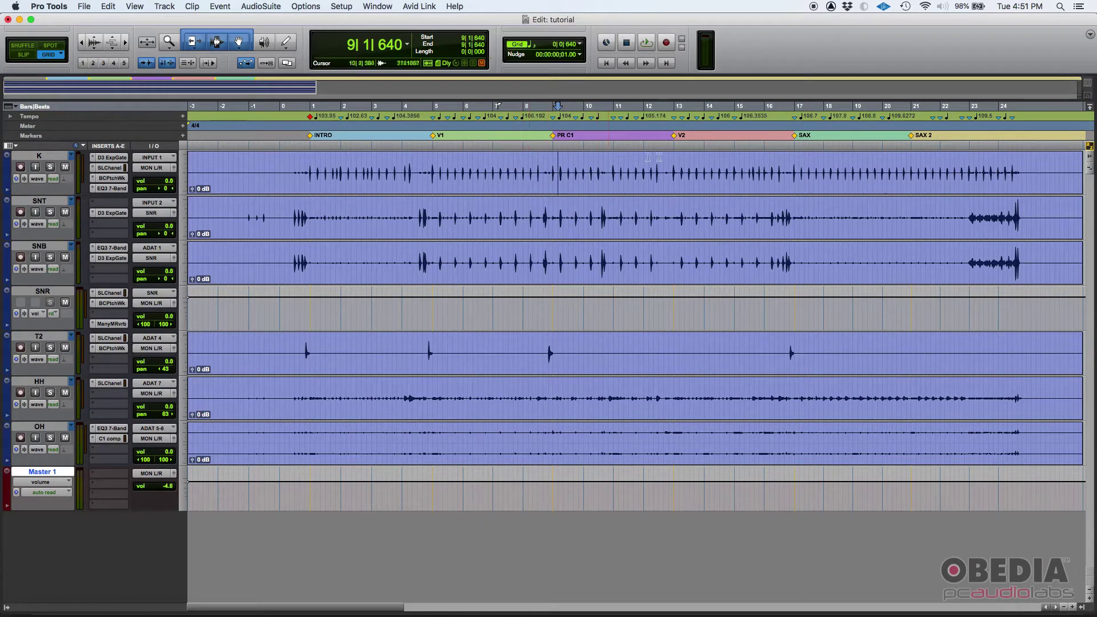
# Audition the drum mix, playing and stopping it twice
pyautogui.press('space')
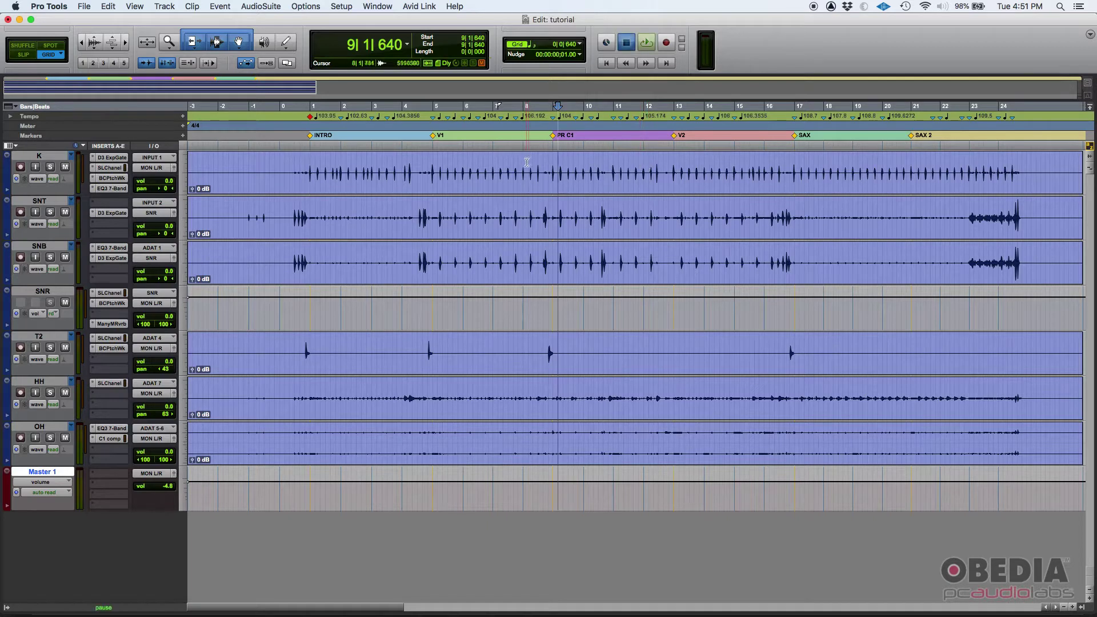
pyautogui.press('space')
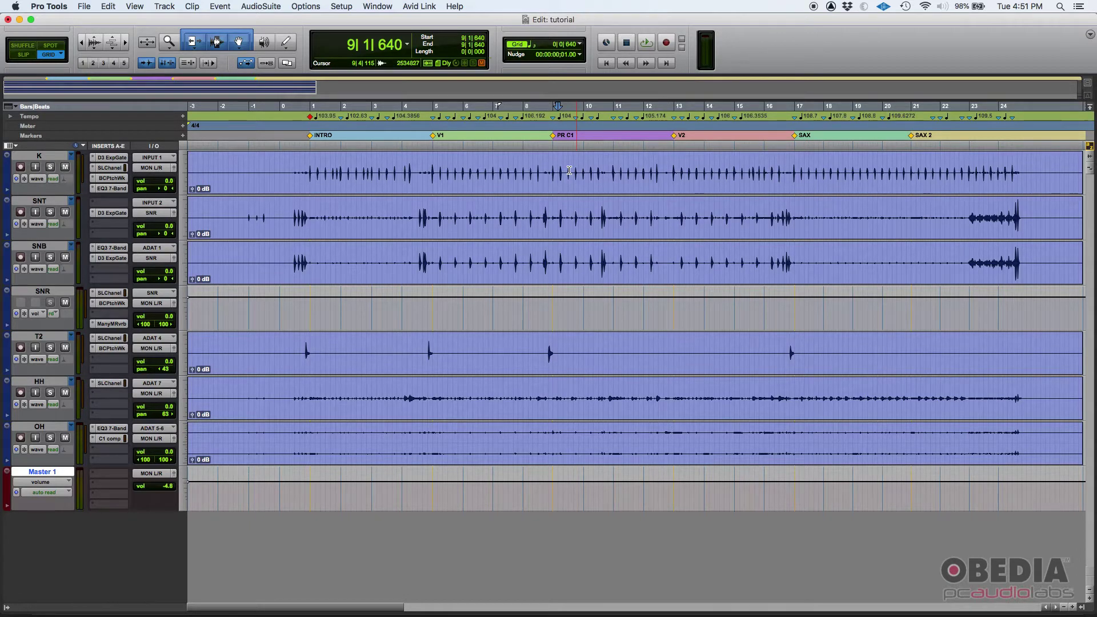
pyautogui.press('space')
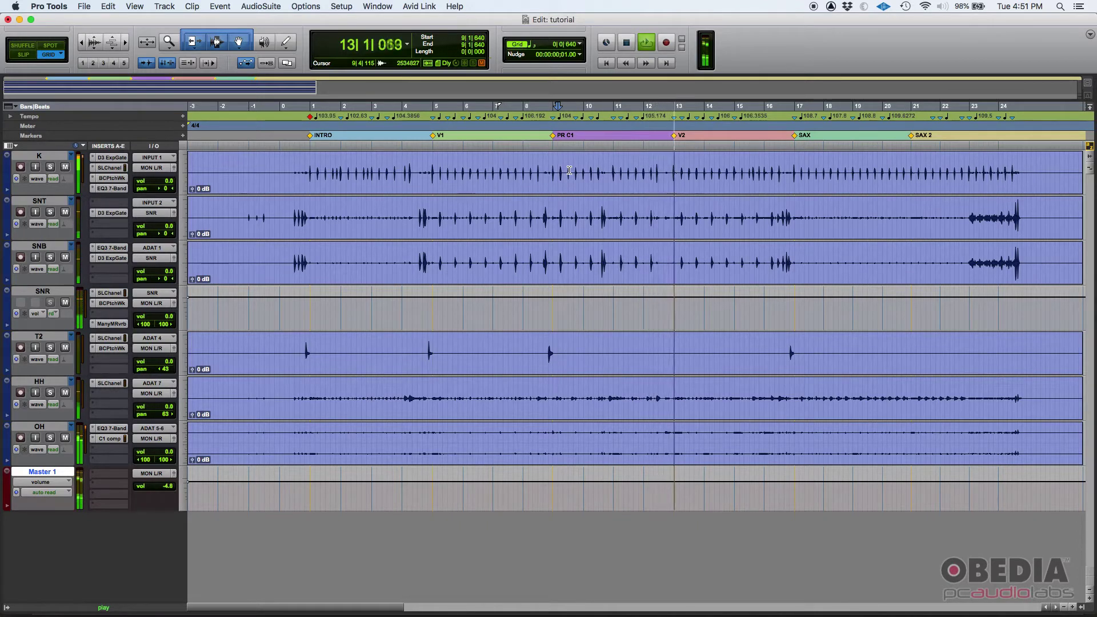
pyautogui.press('space')
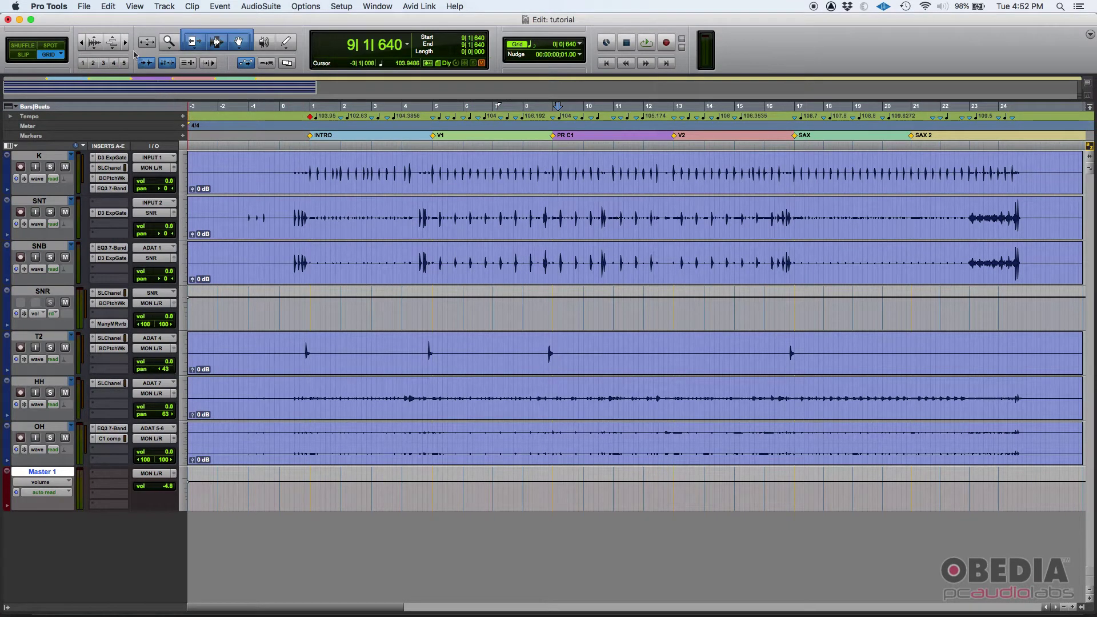
# Open the Bounce to Disk dialog, move it lower, and check the MON L/R (Stereo) source
pyautogui.click(85, 7)
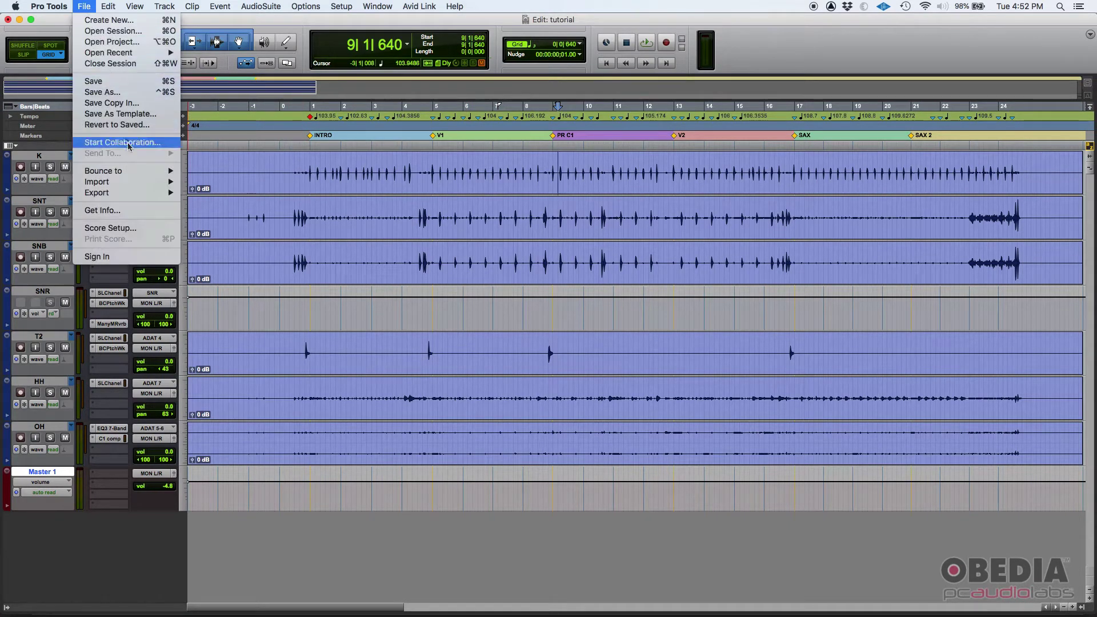
pyautogui.moveTo(136, 171)
pyautogui.click(211, 171)
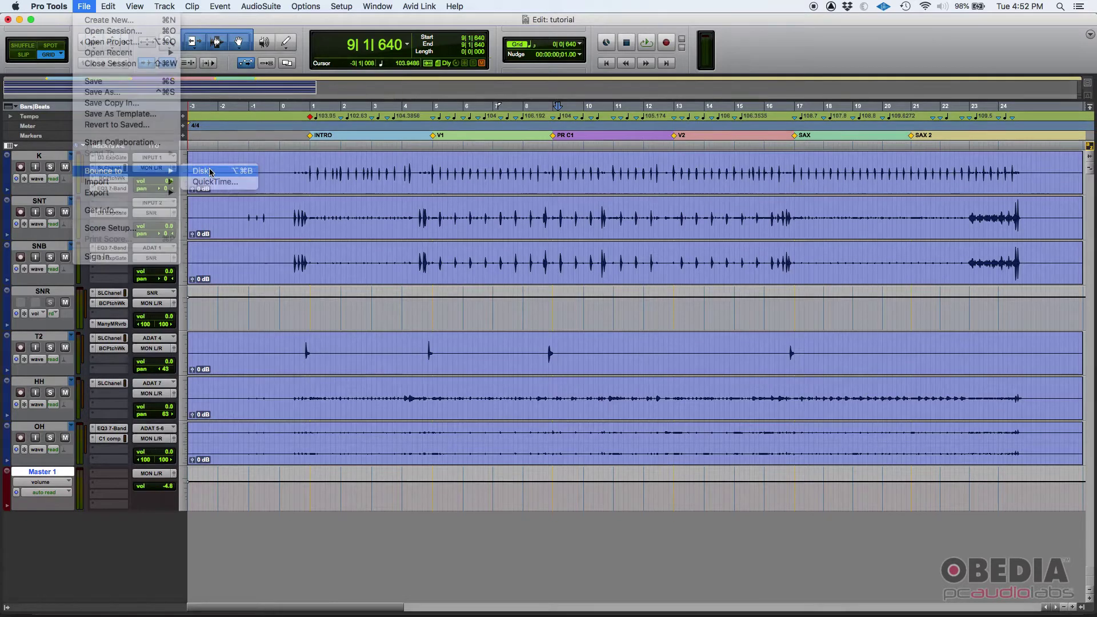
pyautogui.moveTo(517, 158); pyautogui.dragTo(484, 316)
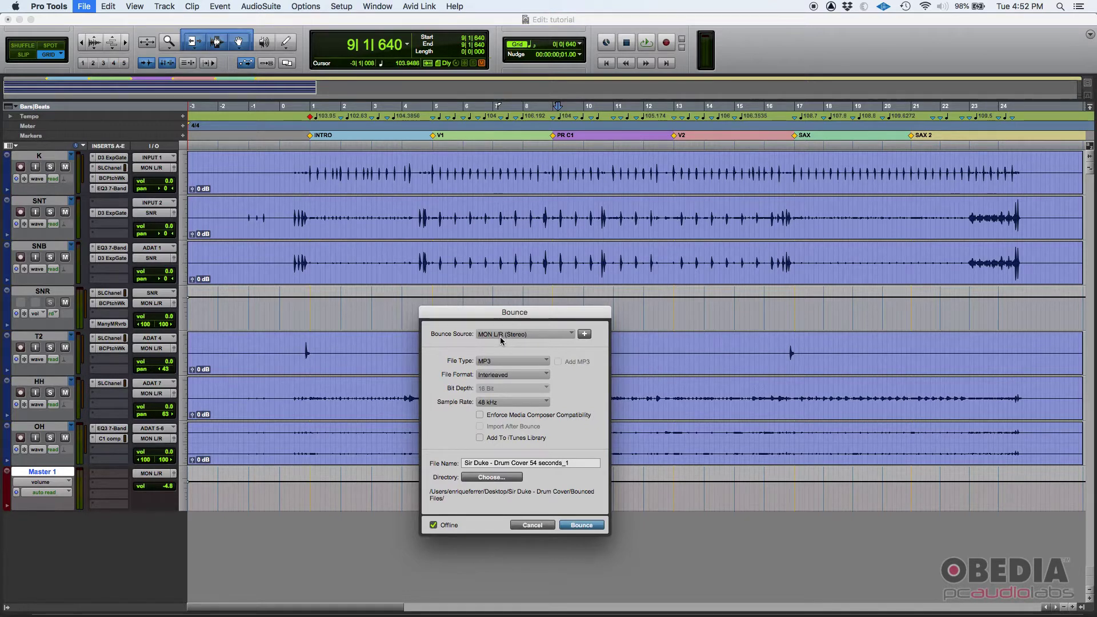
pyautogui.click(500, 337)
pyautogui.click(509, 341)
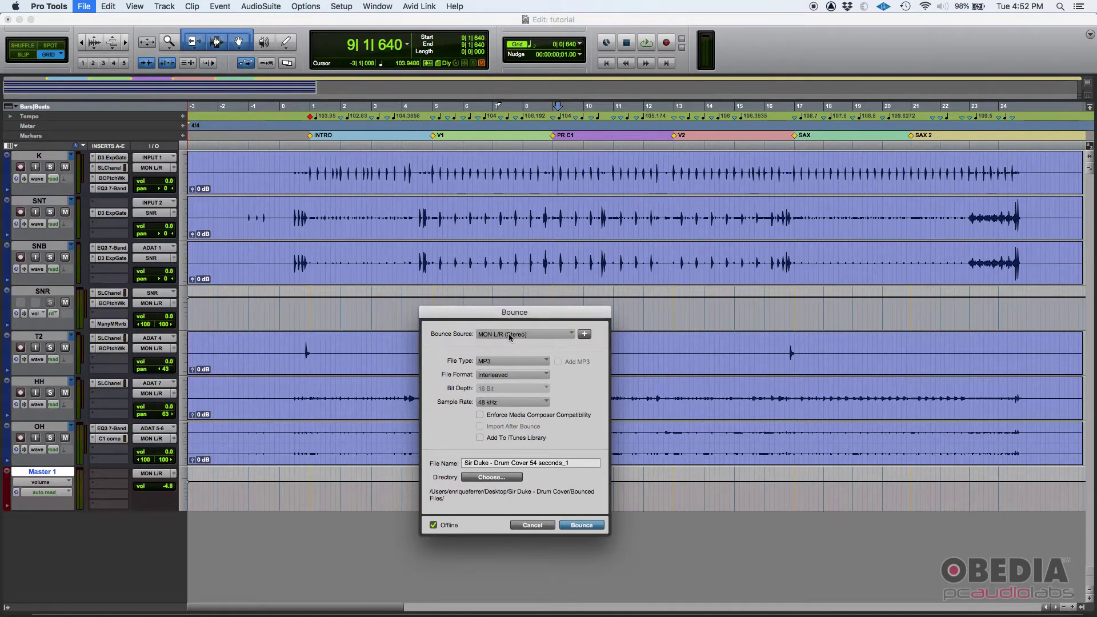
pyautogui.moveTo(551, 313); pyautogui.dragTo(558, 319)
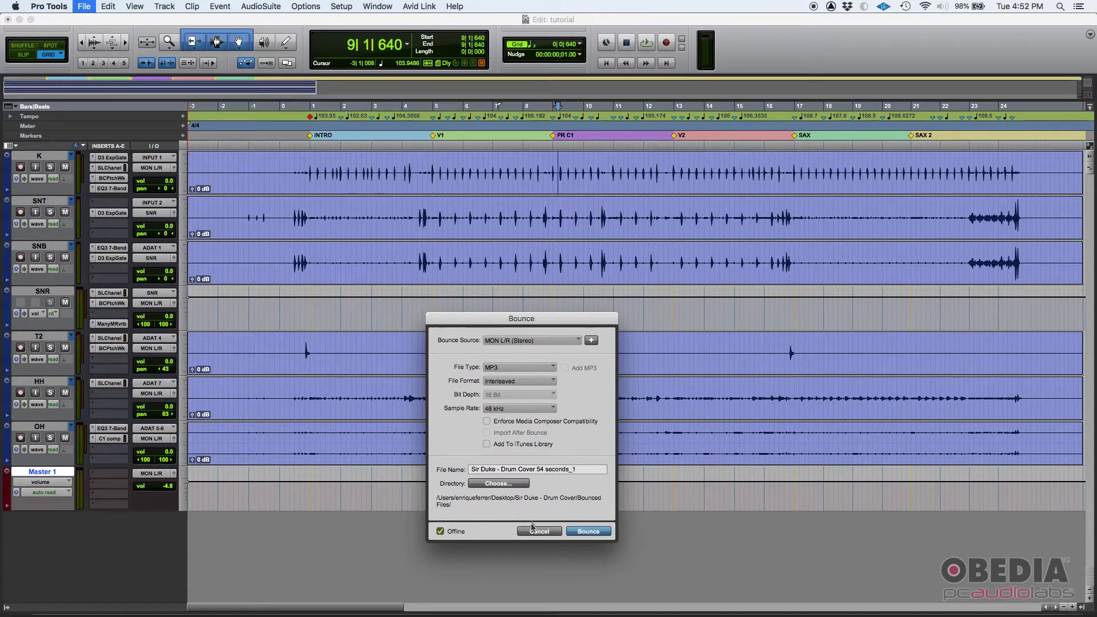
# Cancel the bounce and switch to the Mix window with wide channel strips
pyautogui.click(546, 531)
pyautogui.click(378, 6)
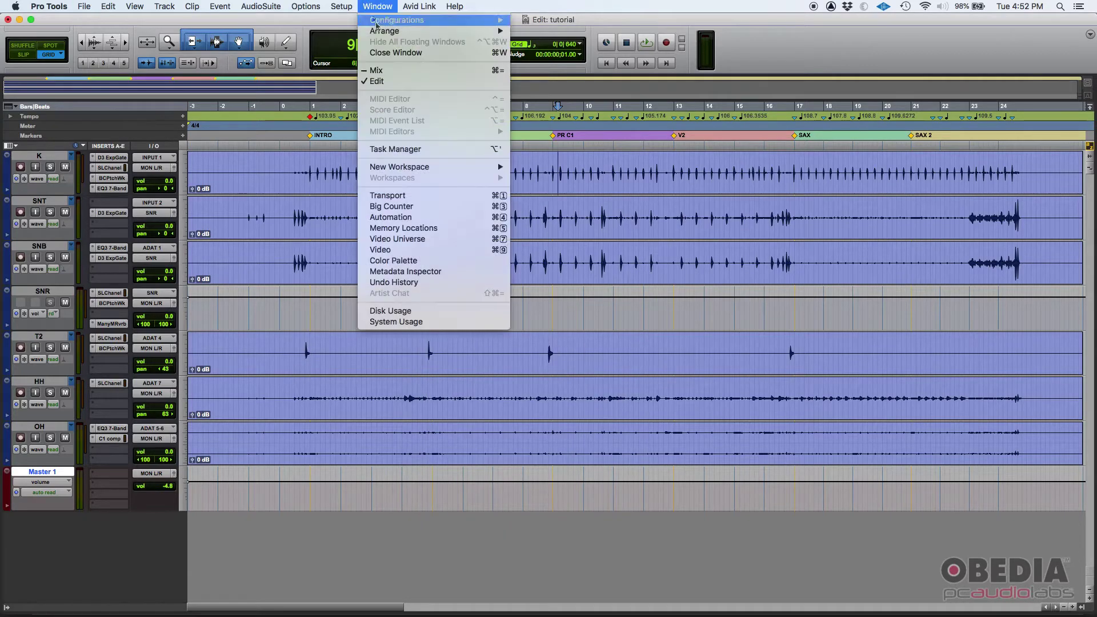
pyautogui.click(384, 70)
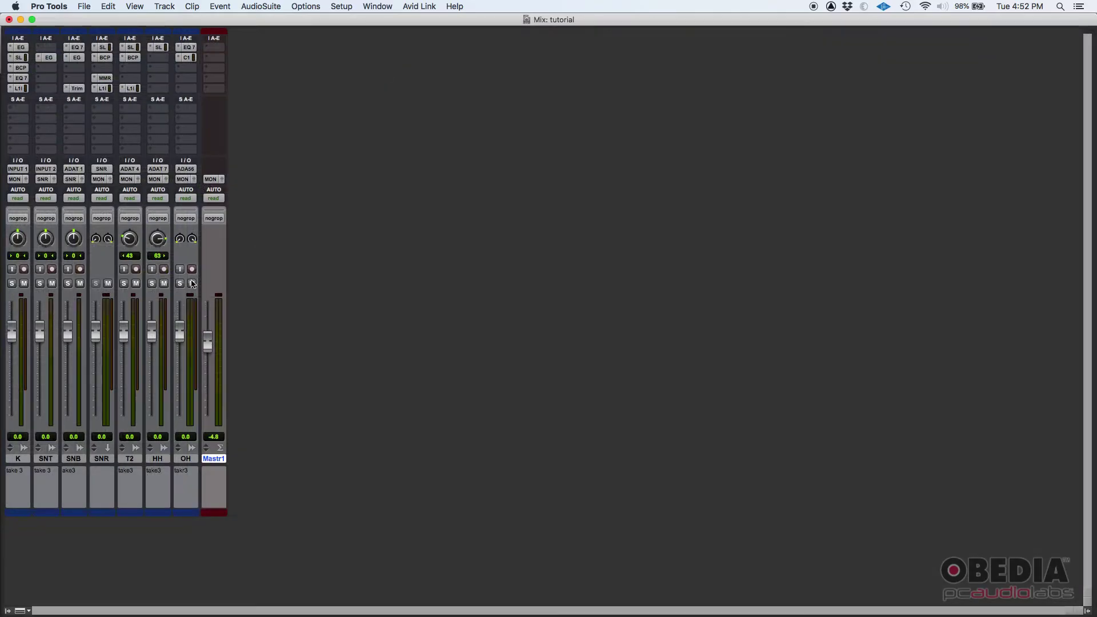
pyautogui.press('alt+super+m')
# Select the K, SNT, SNB, SNR, T2 and HH tracks, then return to the Edit window
pyautogui.click(32, 460)
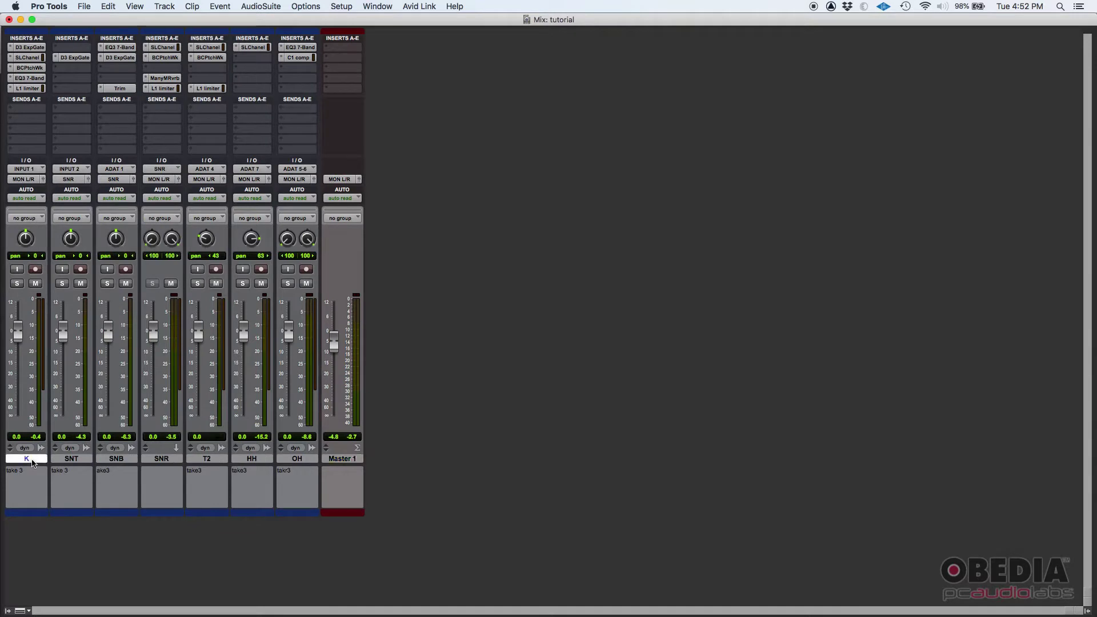
pyautogui.click(74, 459)
pyautogui.click(116, 459)
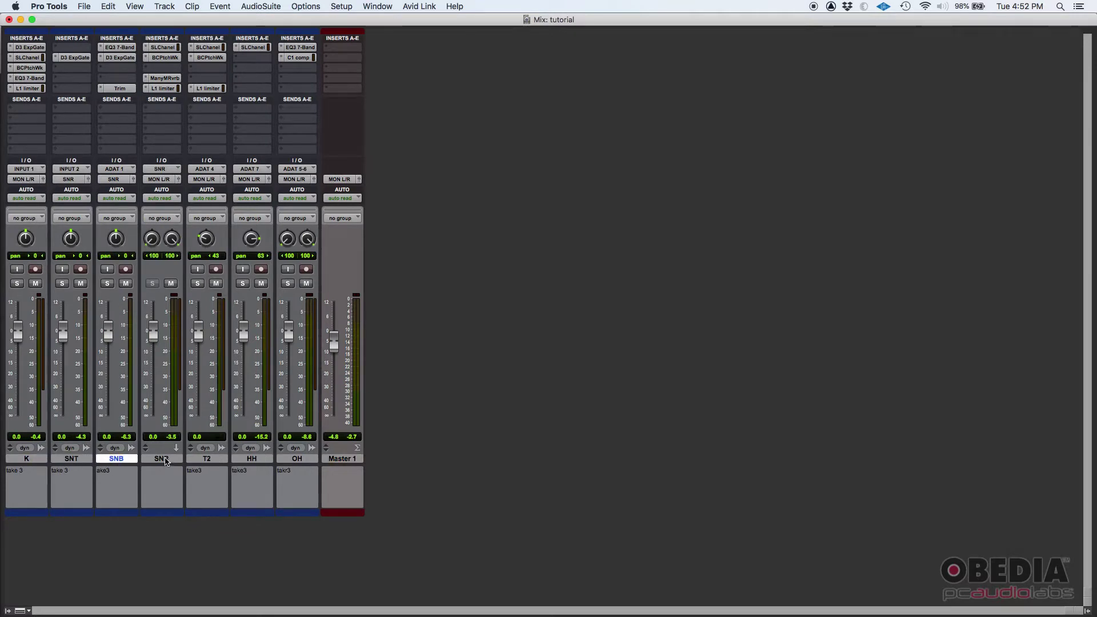
pyautogui.click(164, 460)
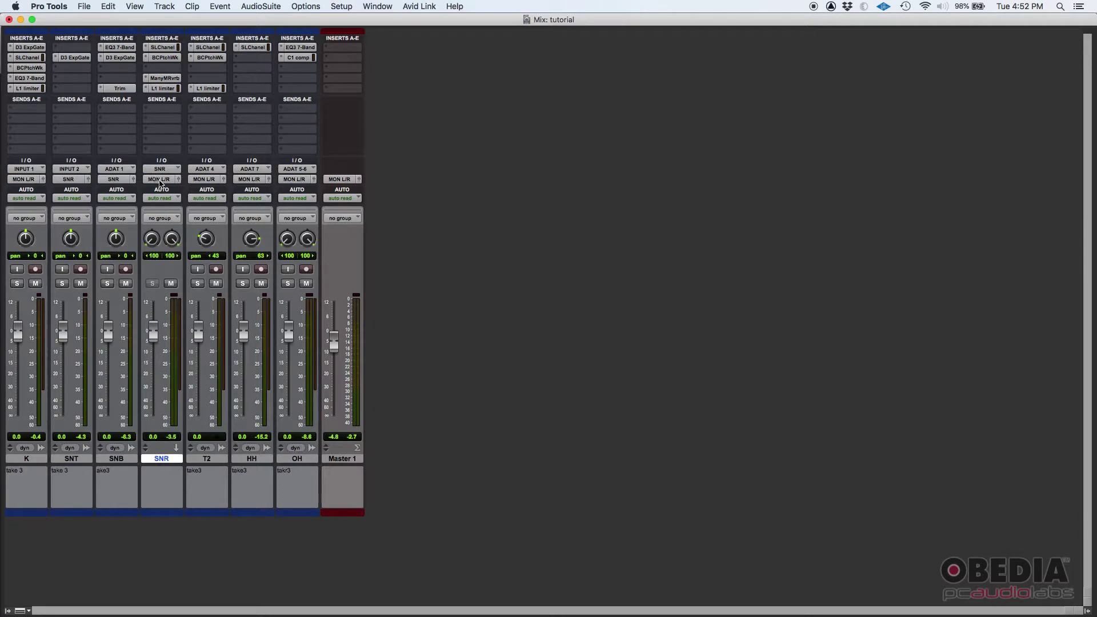
pyautogui.click(211, 460)
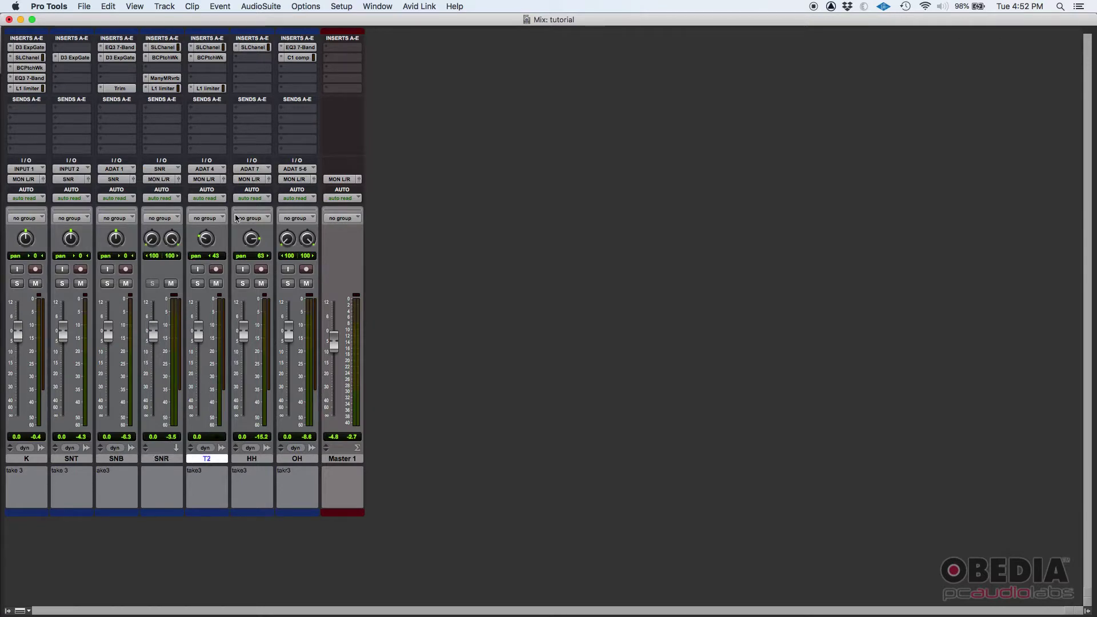
pyautogui.click(253, 459)
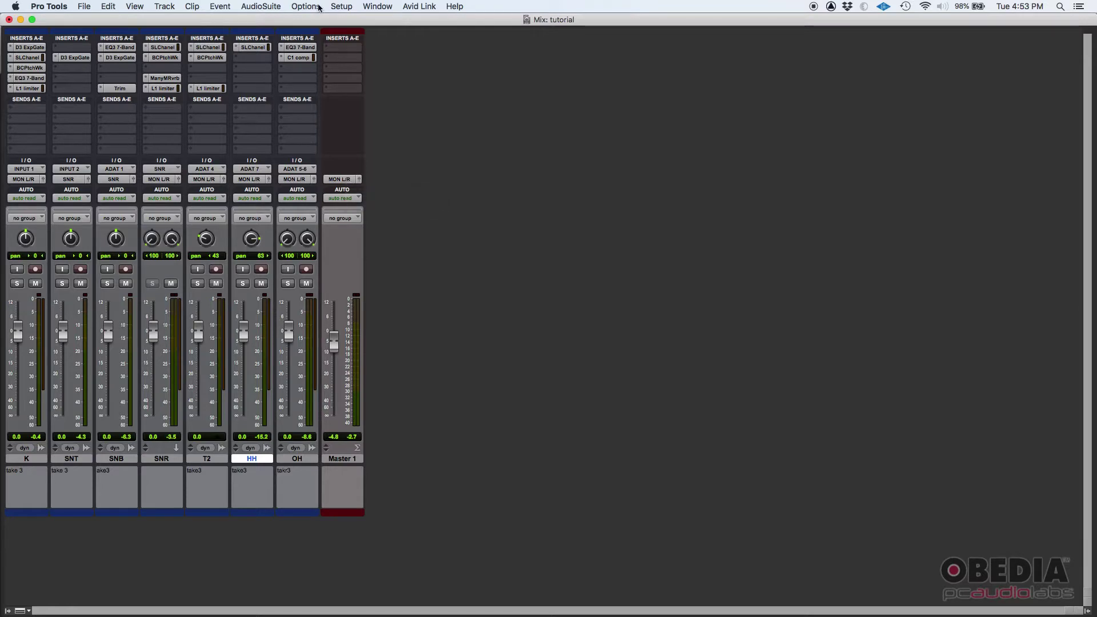
pyautogui.press('super+equal')
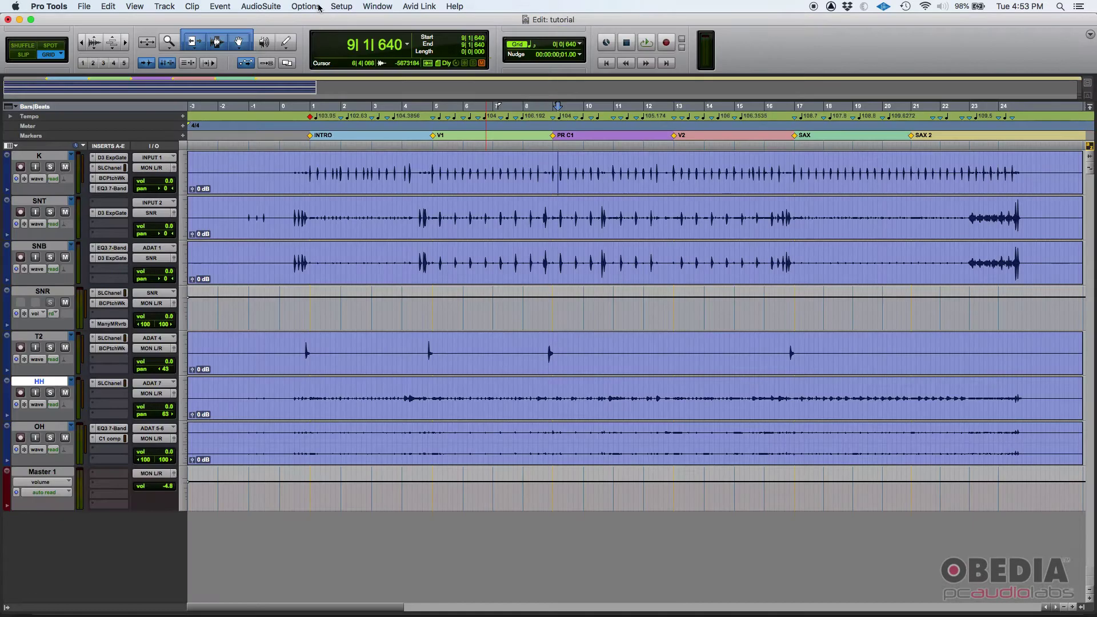
# Reopen the Bounce to Disk dialog and keep MON L/R (Stereo) as the bounce source
pyautogui.click(84, 6)
pyautogui.moveTo(137, 172)
pyautogui.click(197, 171)
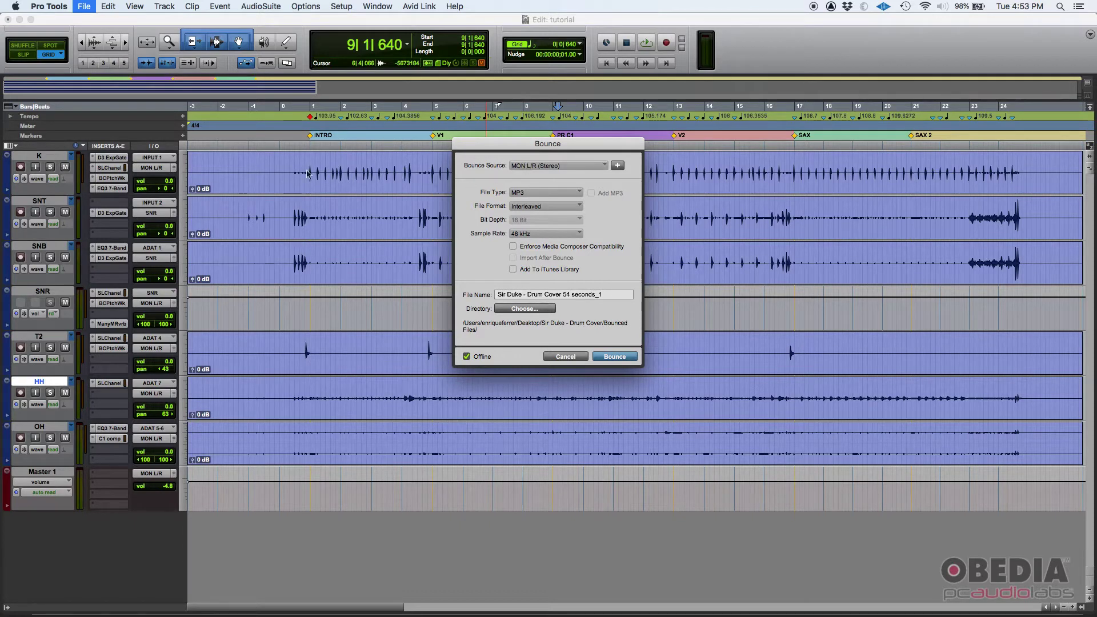
pyautogui.click(548, 165)
pyautogui.moveTo(567, 166)
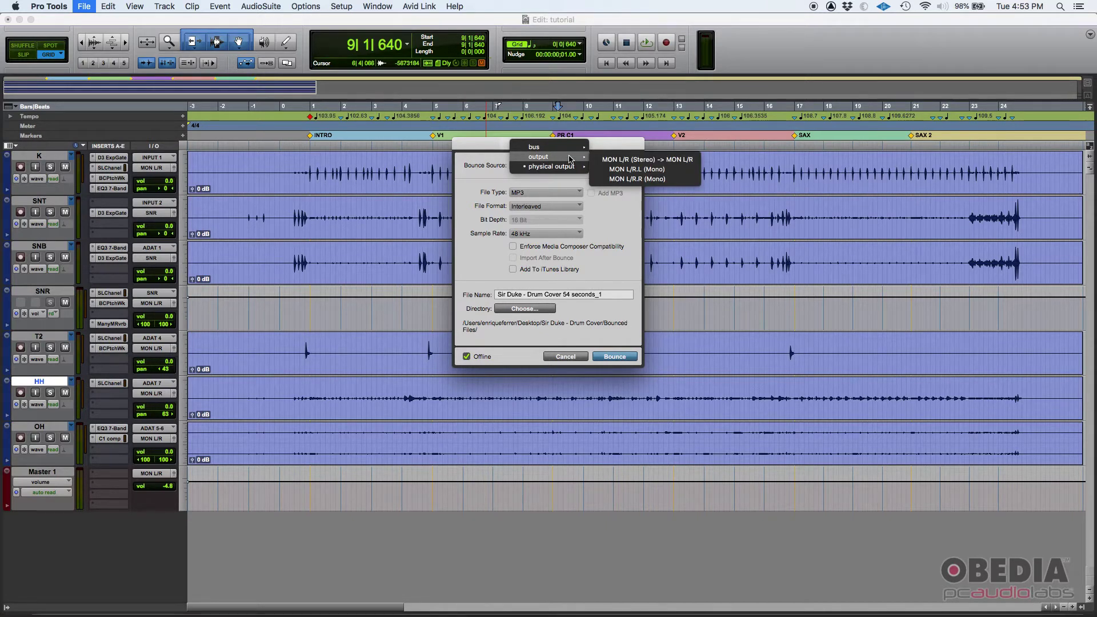
pyautogui.click(467, 194)
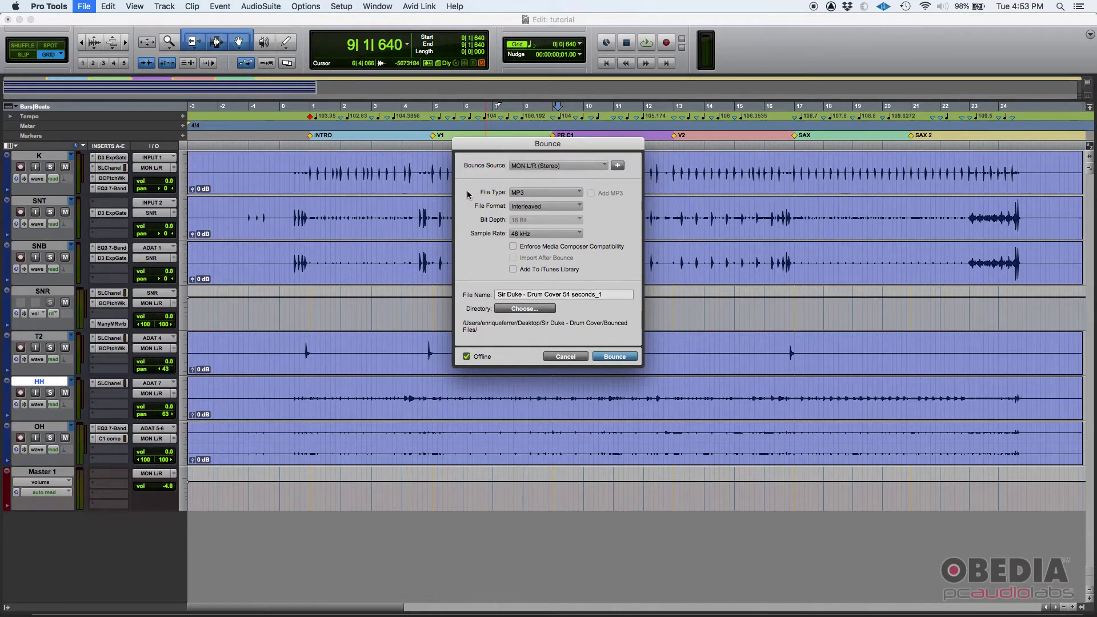
pyautogui.click(522, 193)
# Change the bounce file type from MP3 to WAV
pyautogui.click(540, 193)
pyautogui.click(553, 195)
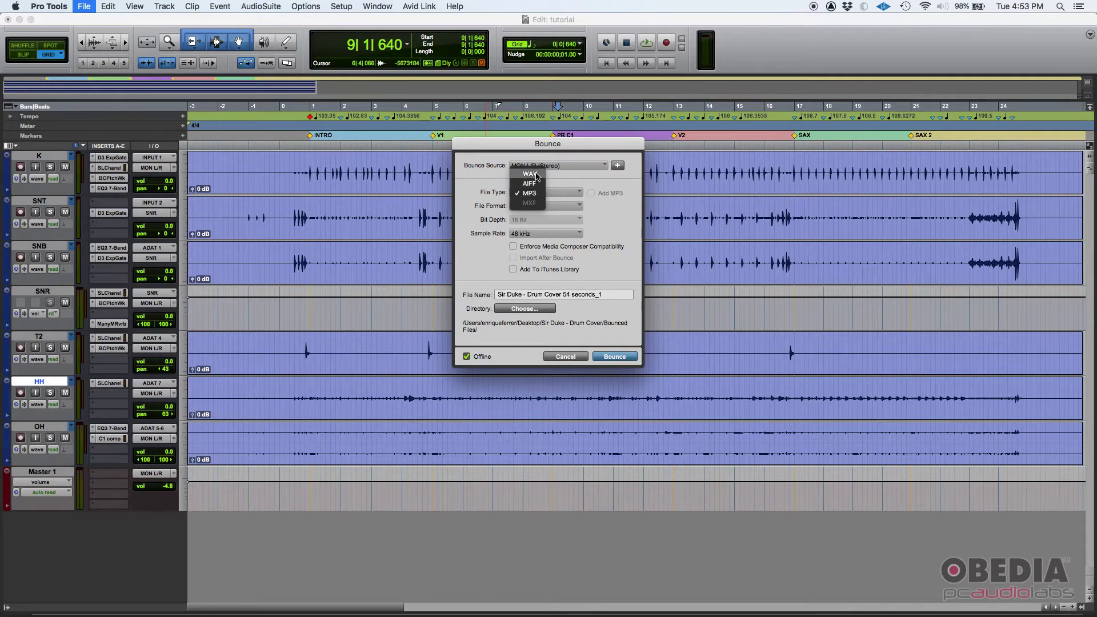
pyautogui.click(537, 175)
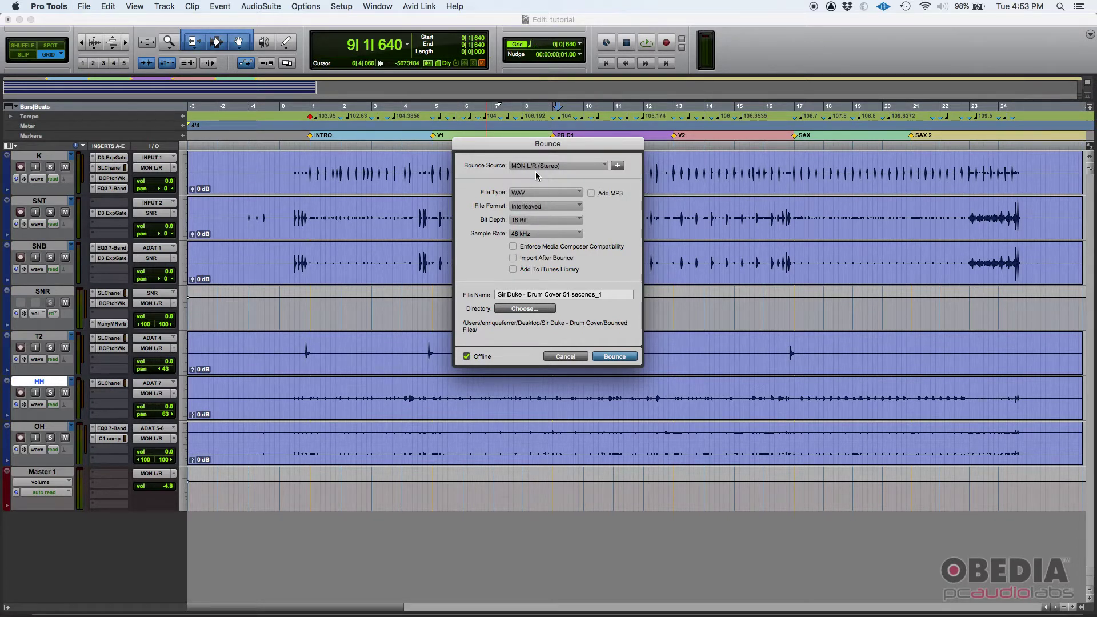
# Try Multiple mono as the file format, then set it back to Interleaved
pyautogui.click(542, 208)
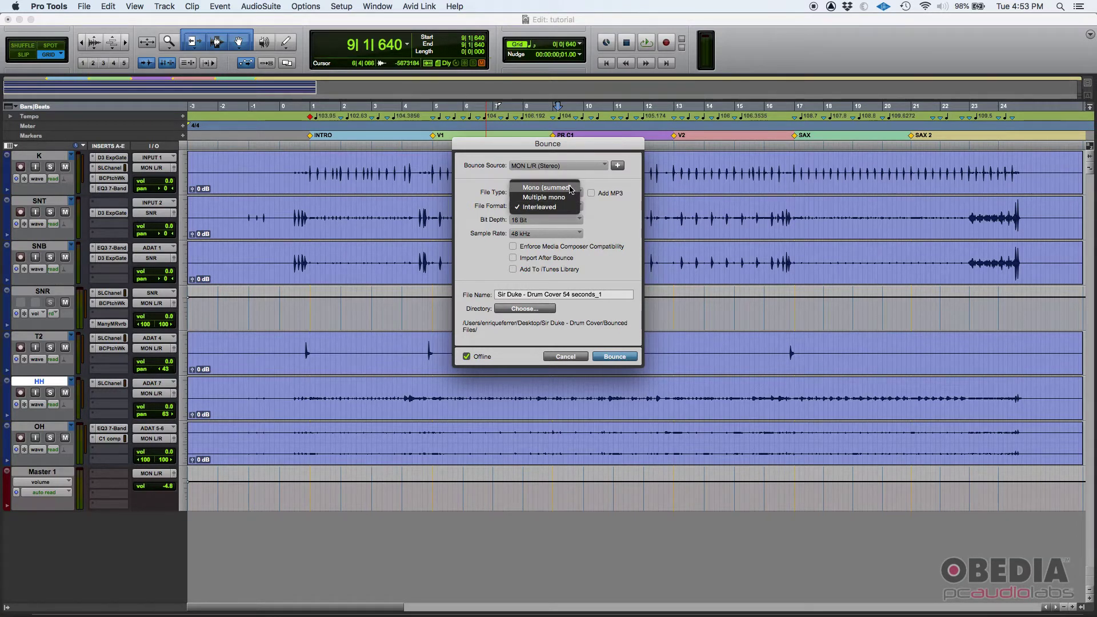
pyautogui.click(565, 209)
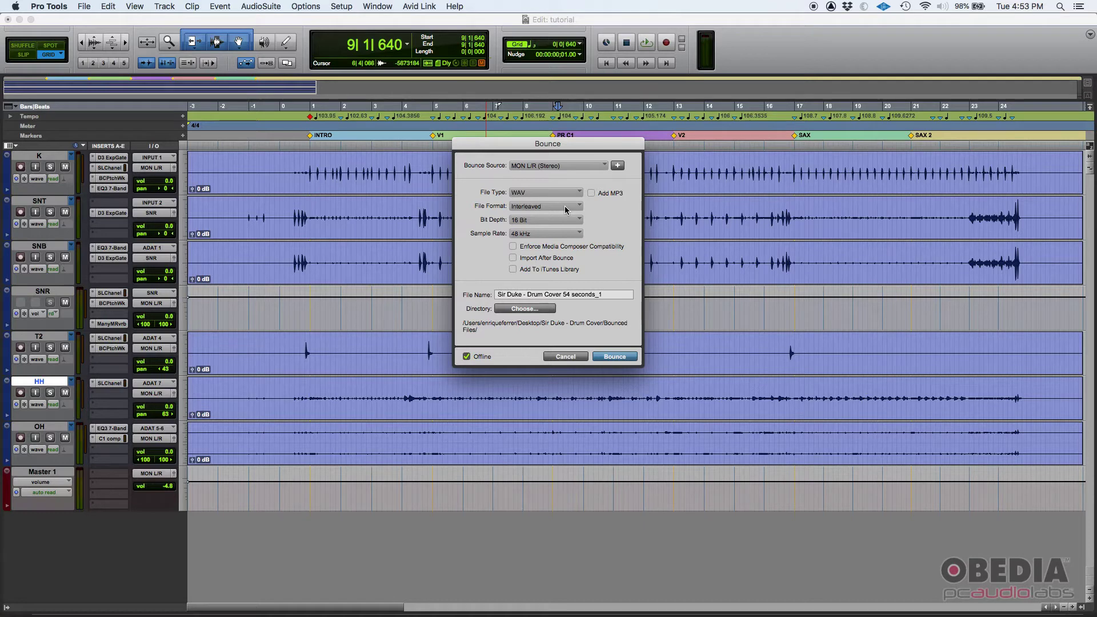
pyautogui.click(565, 207)
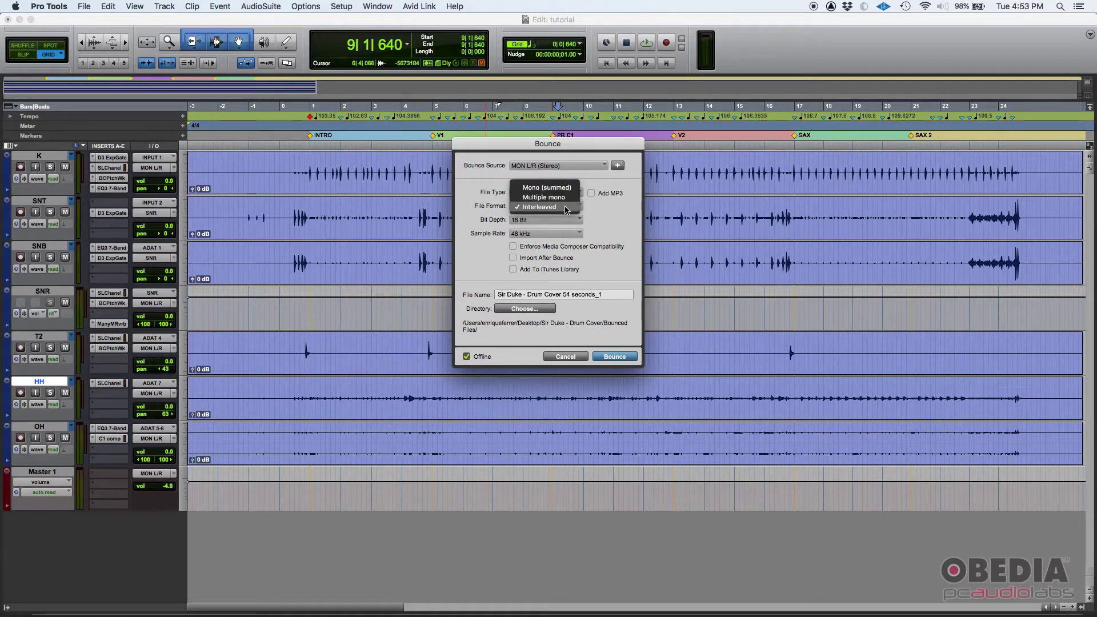
pyautogui.click(565, 198)
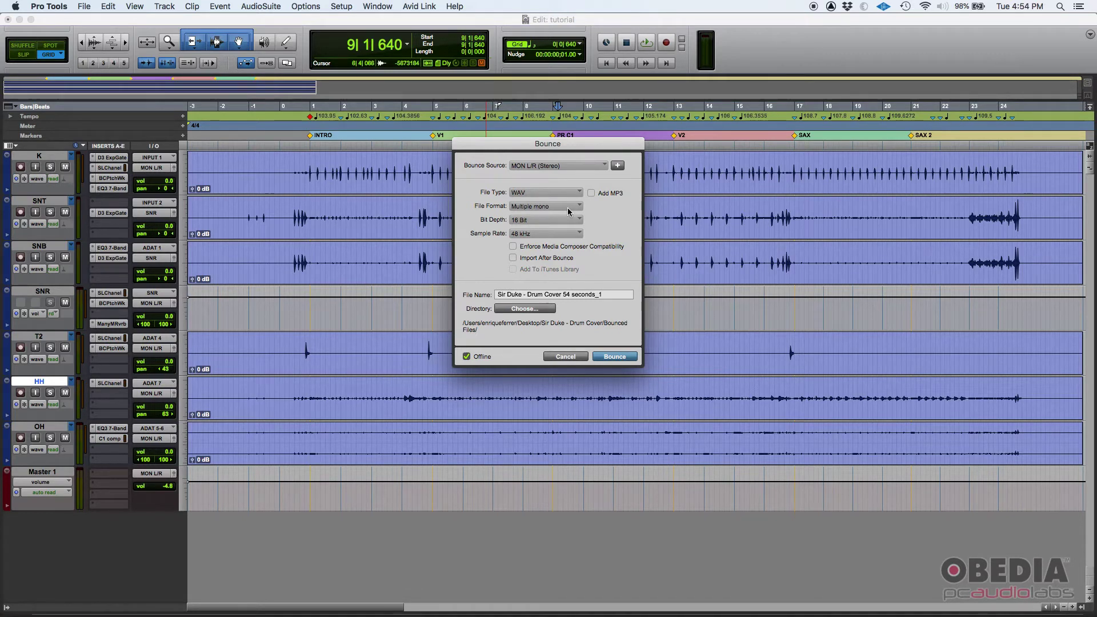
pyautogui.click(568, 208)
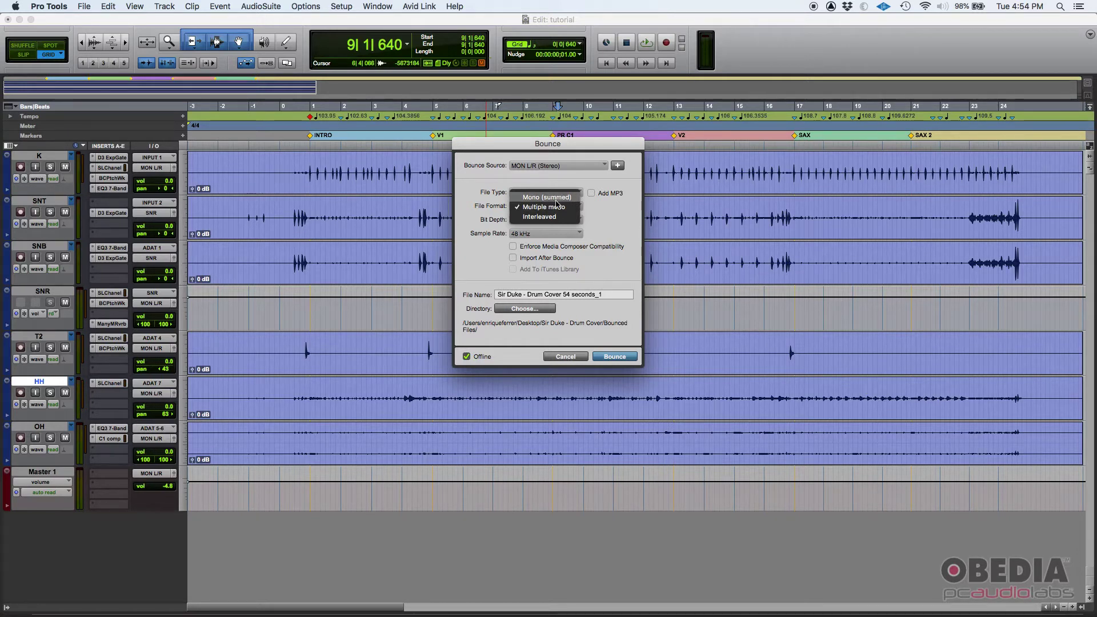
pyautogui.click(528, 217)
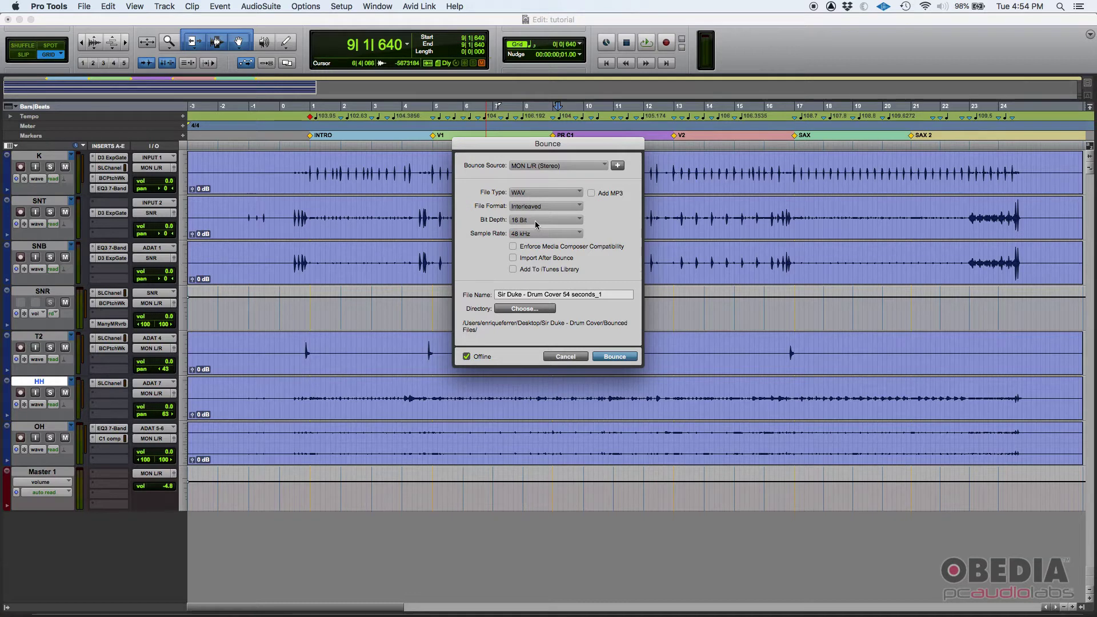
# Keep 16 Bit depth and change the sample rate from 48 kHz to 44.1 kHz
pyautogui.click(536, 222)
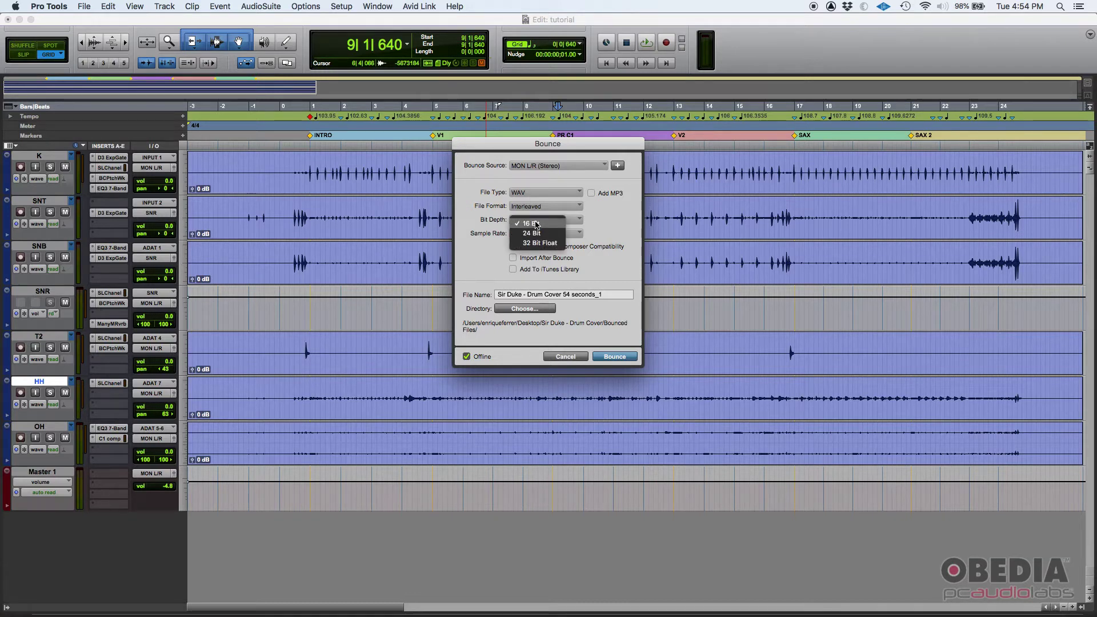
pyautogui.click(536, 223)
pyautogui.click(537, 222)
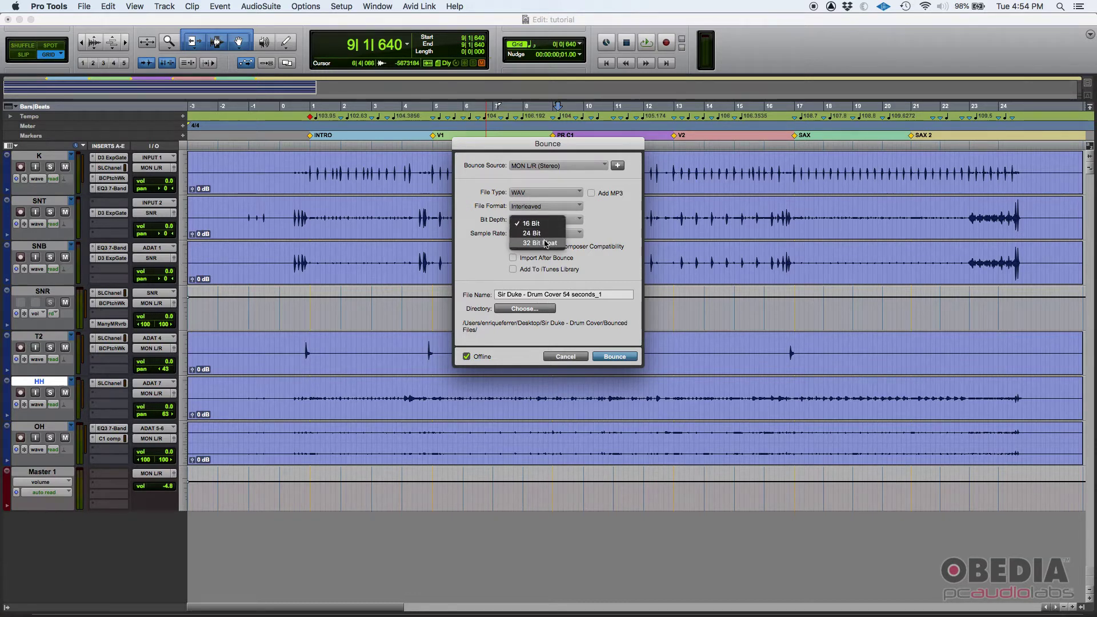
pyautogui.click(547, 225)
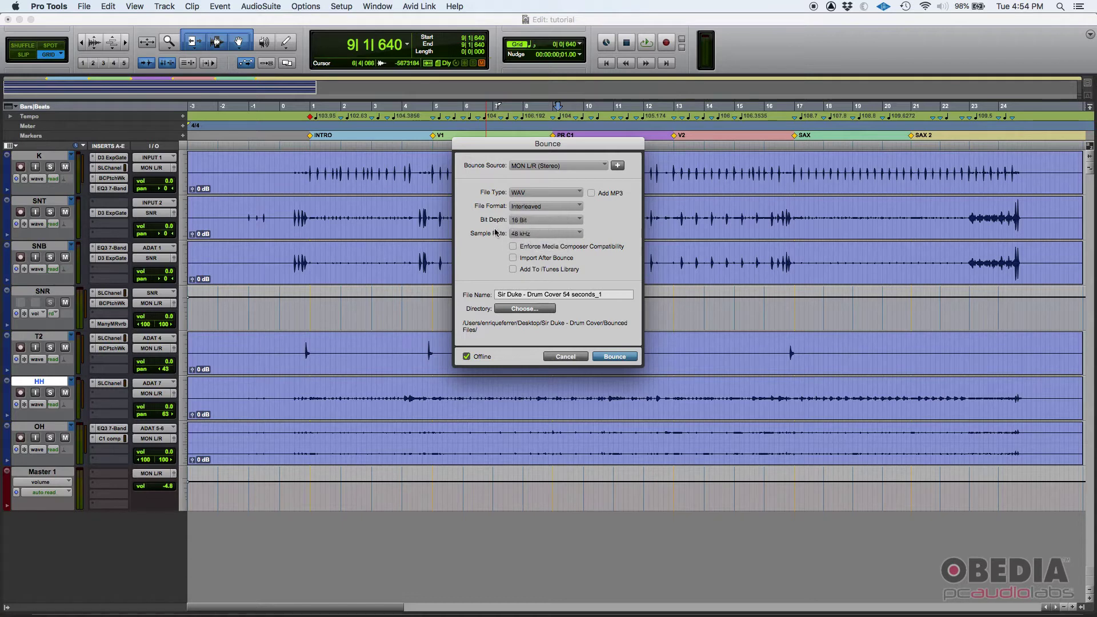
pyautogui.click(547, 234)
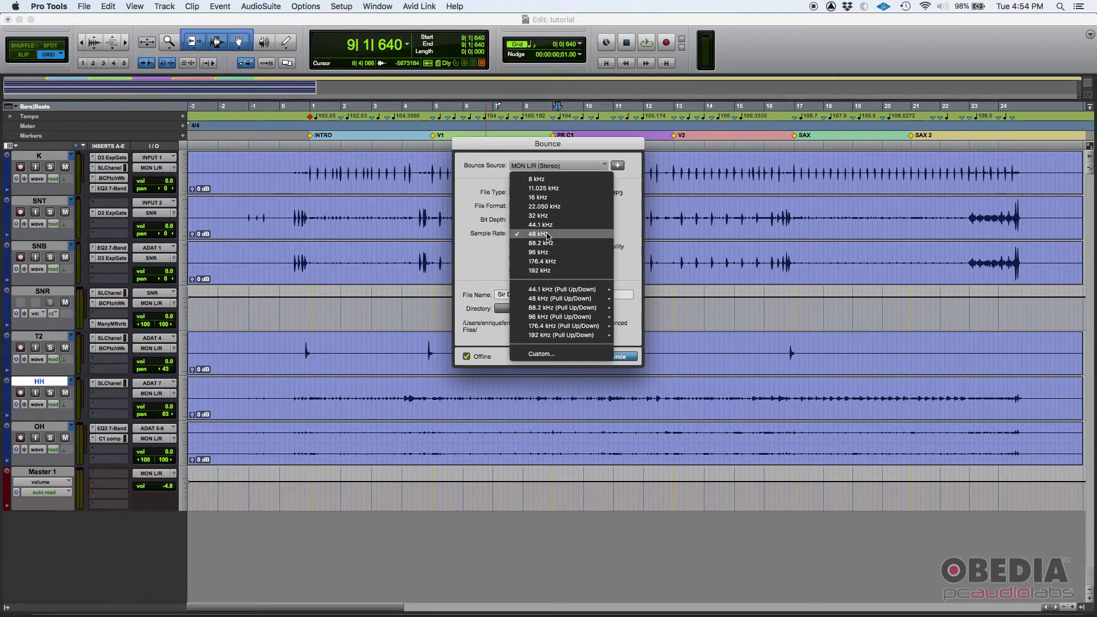
pyautogui.click(546, 224)
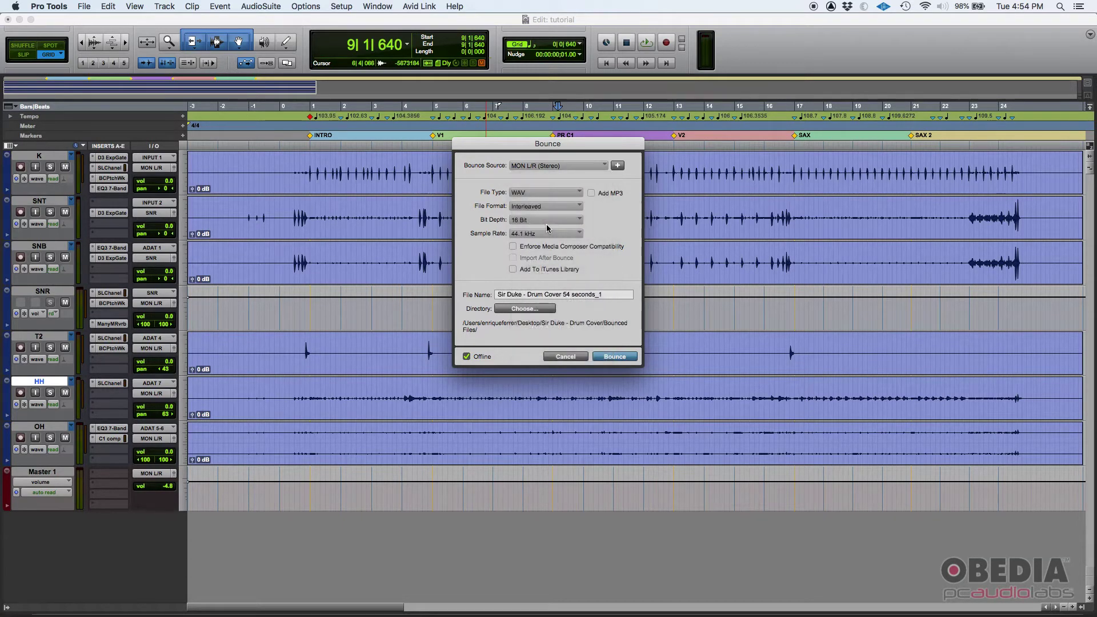
pyautogui.click(551, 233)
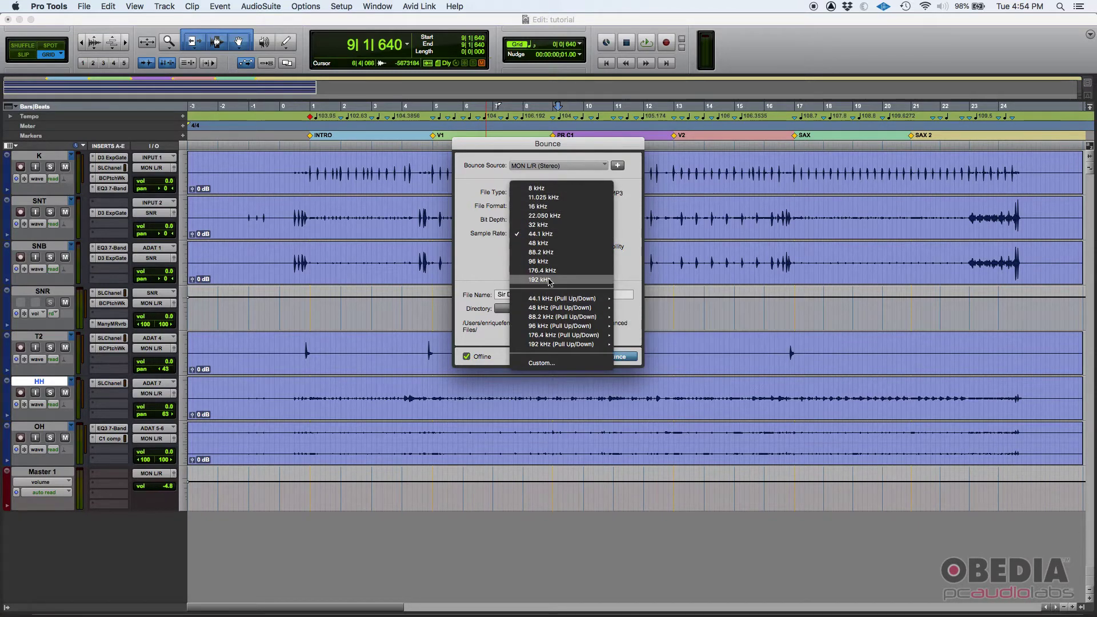
pyautogui.click(502, 256)
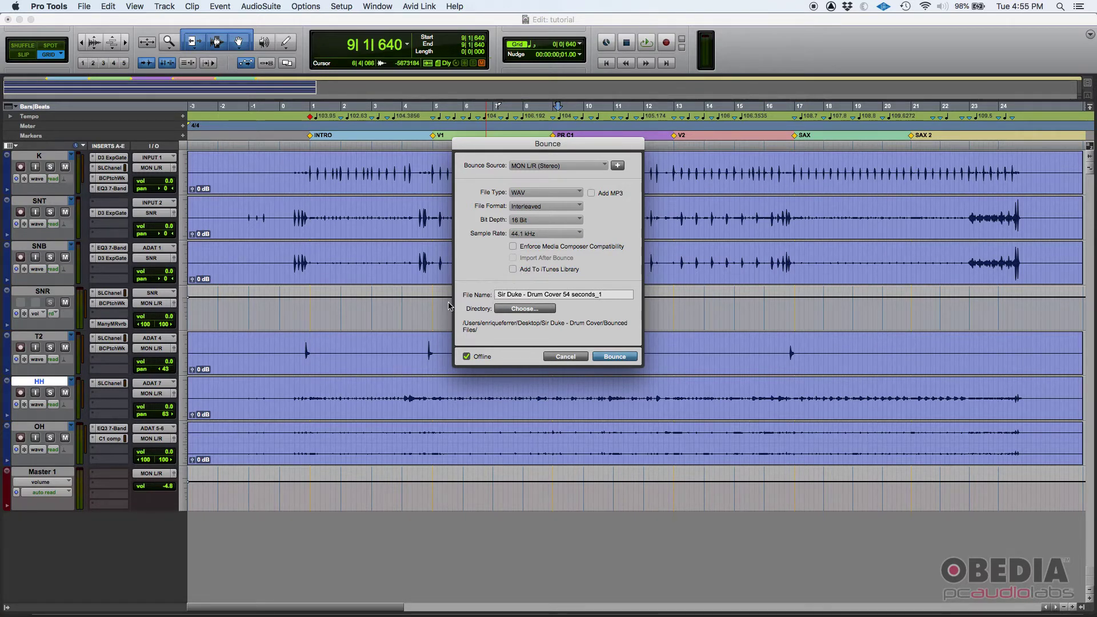
# Name the bounce file MY MIX and choose the Desktop as its destination folder
pyautogui.press('super+a')
pyautogui.press('BackSpace')
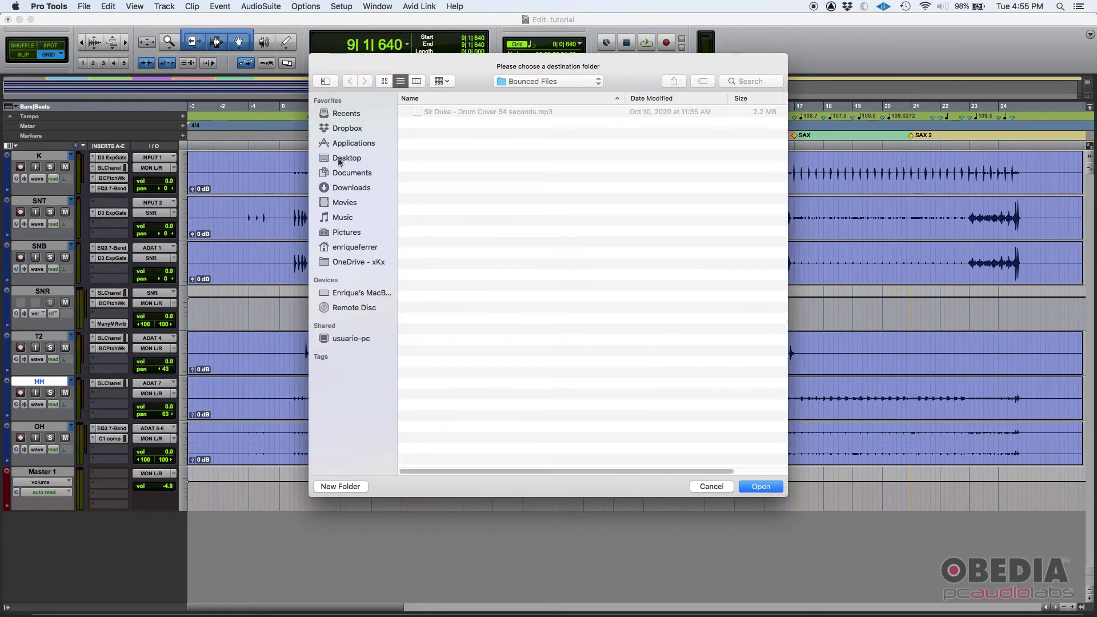
pyautogui.click(343, 158)
pyautogui.click(755, 486)
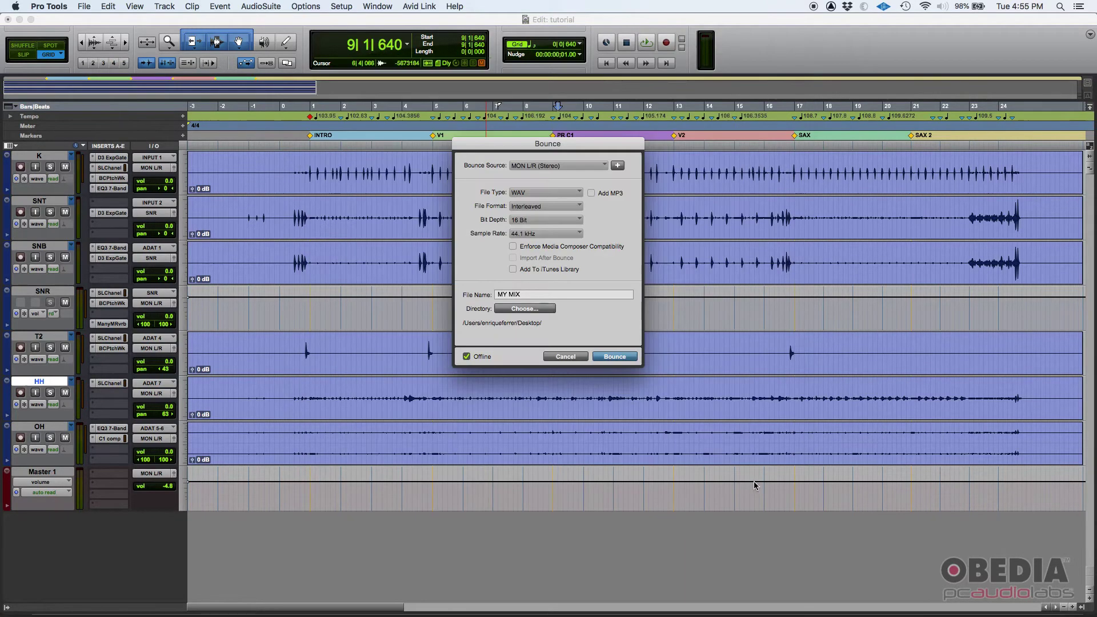
# Toggle Offline off and back on, then run the offline bounce of the 4:52 mix
pyautogui.click(467, 357)
pyautogui.click(467, 357)
pyautogui.click(467, 357)
pyautogui.click(615, 357)
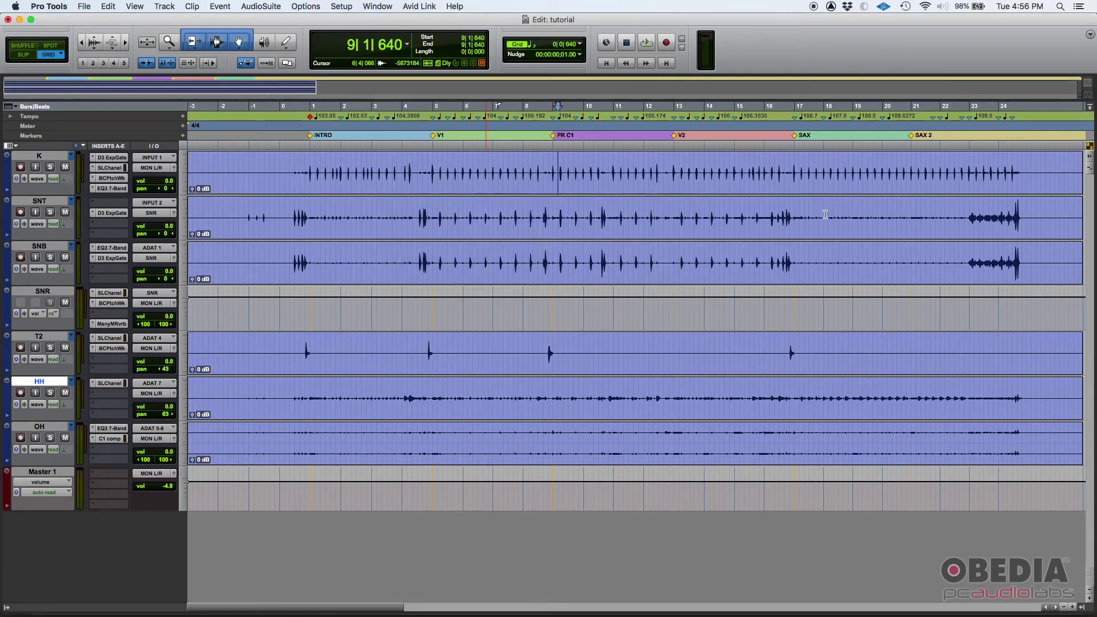
# Minimize both Pro Tools windows and open MY MIX.wav from the desktop with VLC
pyautogui.click(20, 21)
pyautogui.click(20, 21)
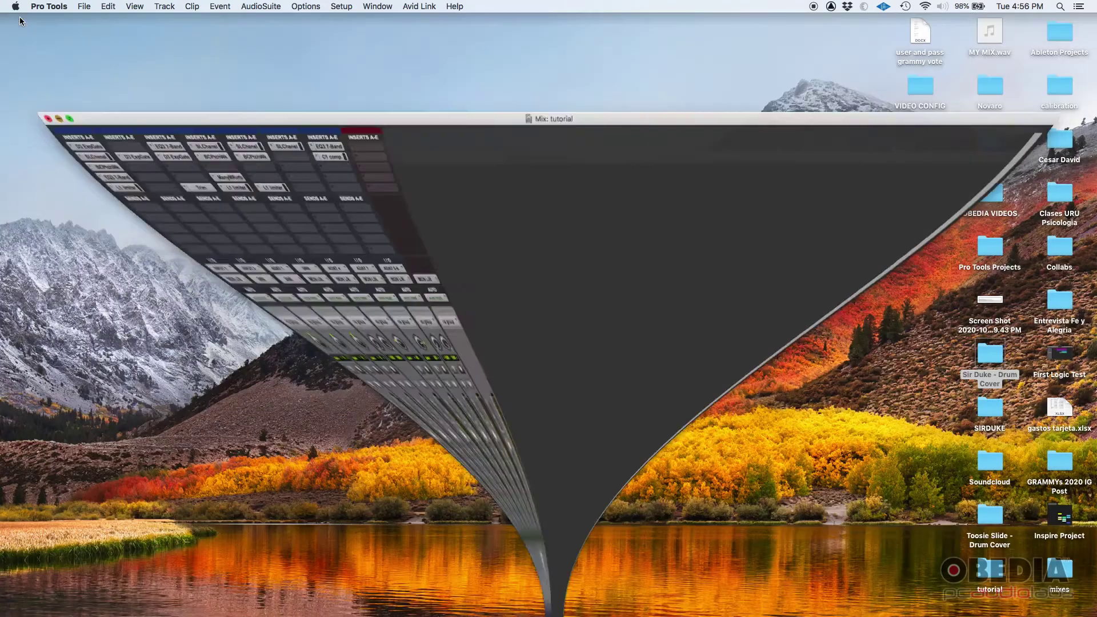
pyautogui.click(992, 37)
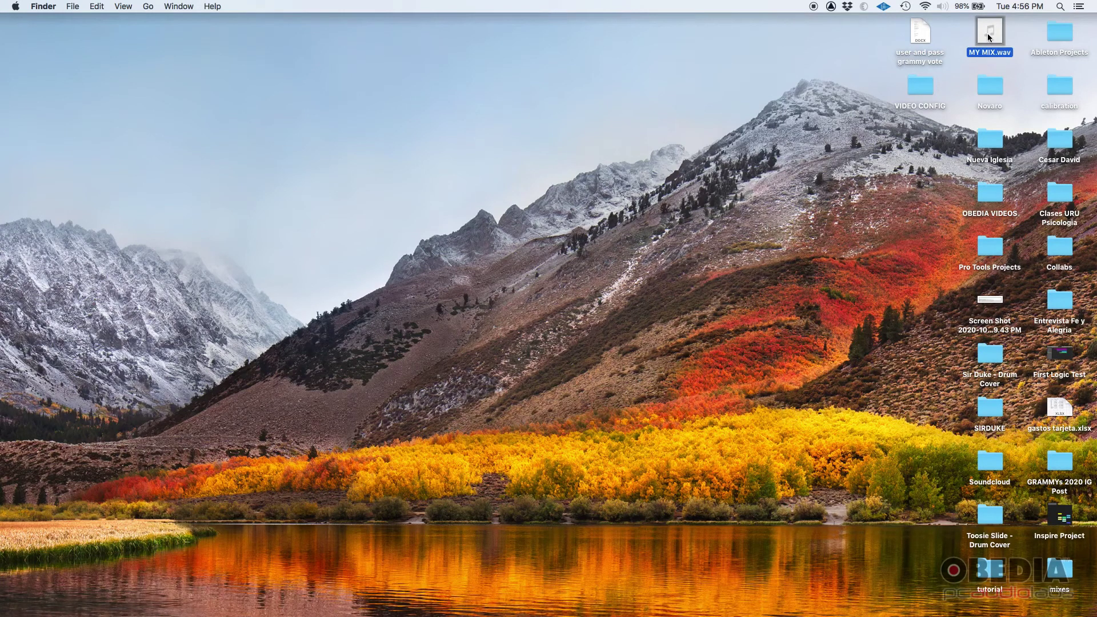
pyautogui.rightClick(987, 33)
pyautogui.moveTo(940, 52)
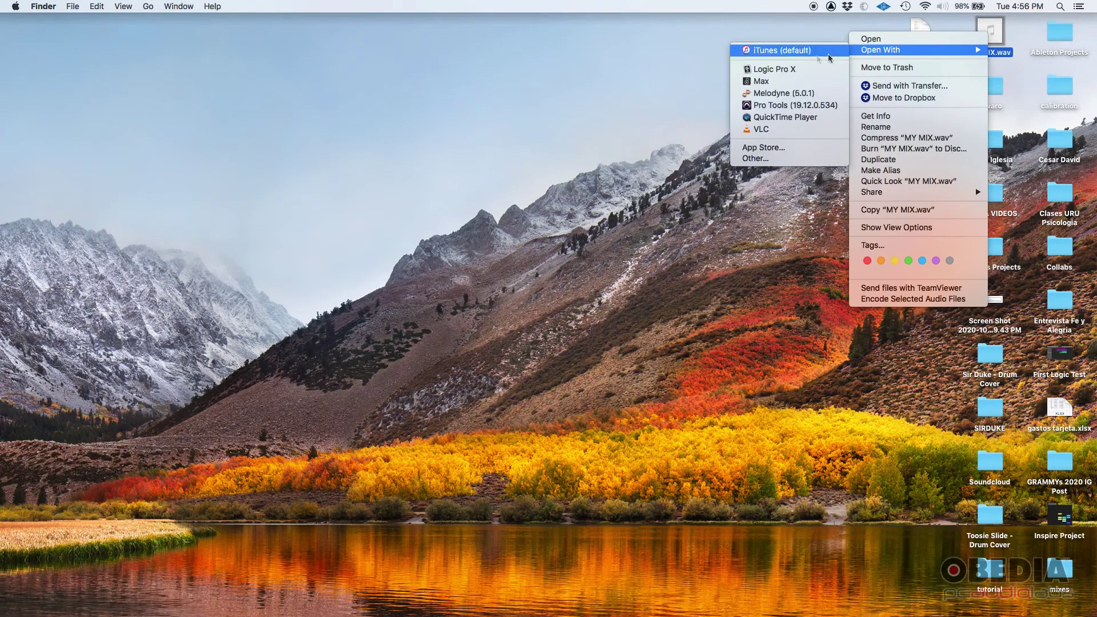
pyautogui.click(781, 129)
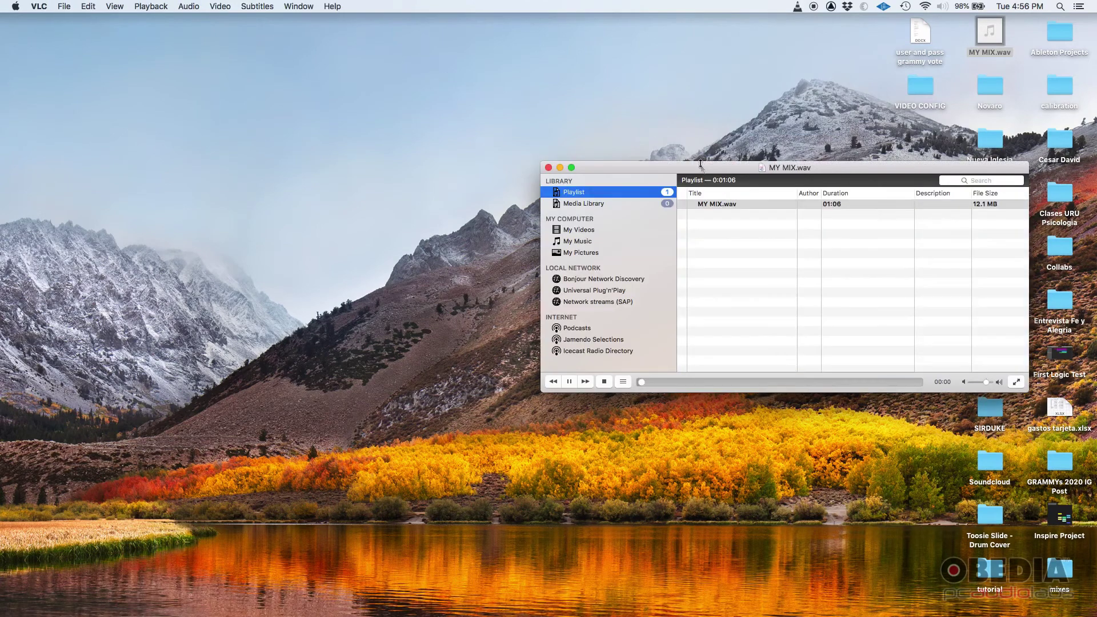
# Play MY MIX.wav at about 00:26, 00:36 and 00:47, then close VLC and return to Pro Tools
pyautogui.moveTo(701, 164); pyautogui.dragTo(401, 125)
pyautogui.click(454, 342)
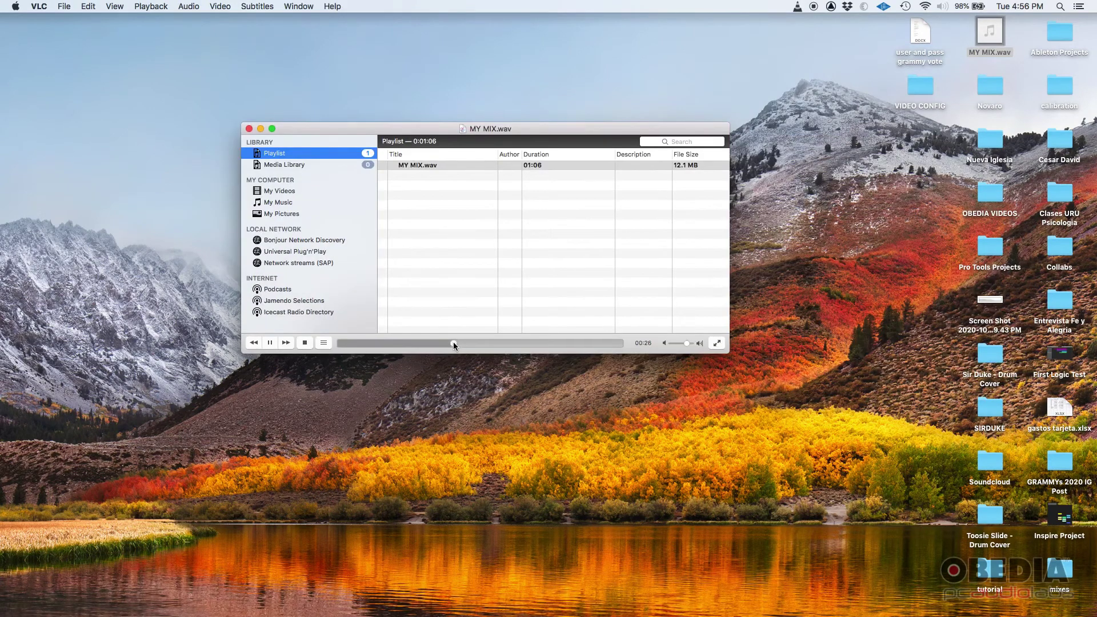
pyautogui.click(488, 343)
pyautogui.click(537, 343)
pyautogui.click(248, 129)
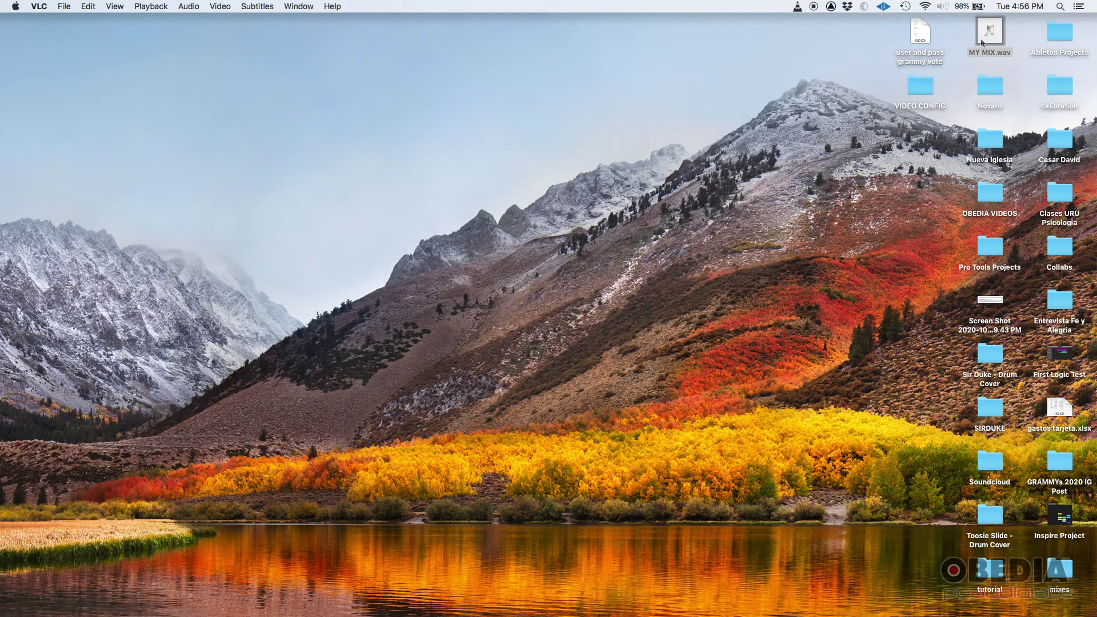
pyautogui.moveTo(477, 607)
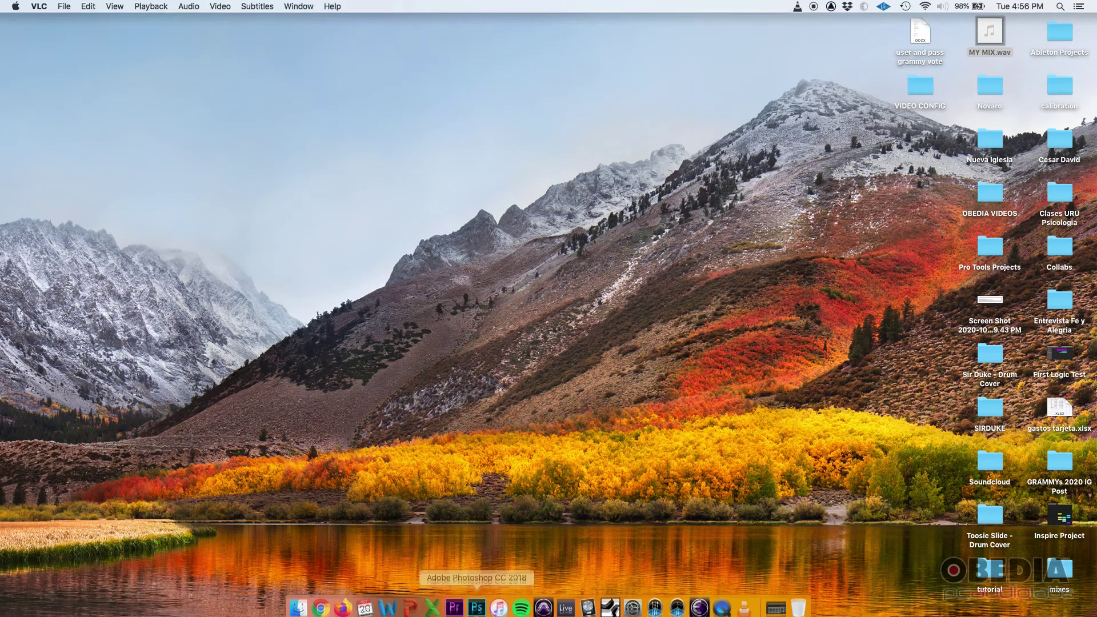
pyautogui.click(543, 607)
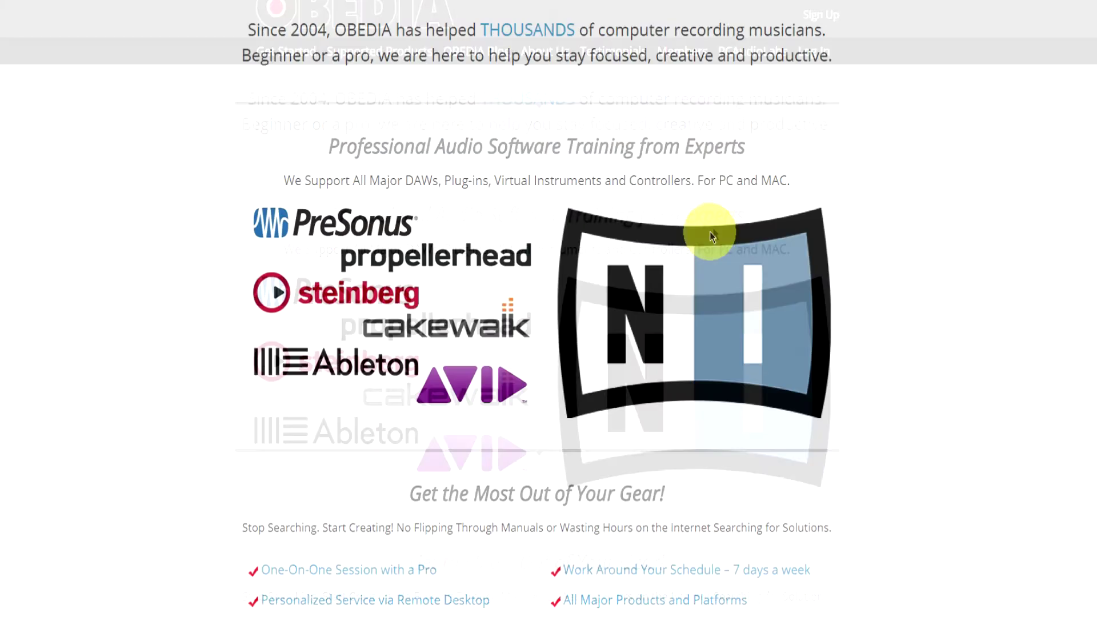
# Scroll down to the OBEDIA Rates and Services section and open the SIGN UP NOW form
pyautogui.scroll(-20, 708, 228)
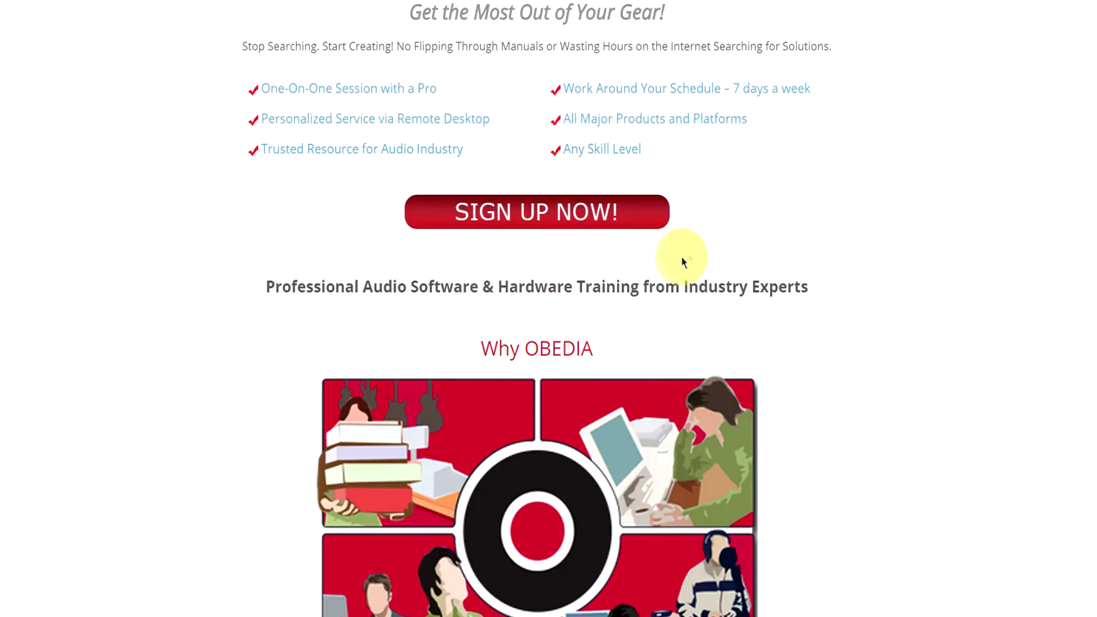
pyautogui.scroll(-15, 652, 278)
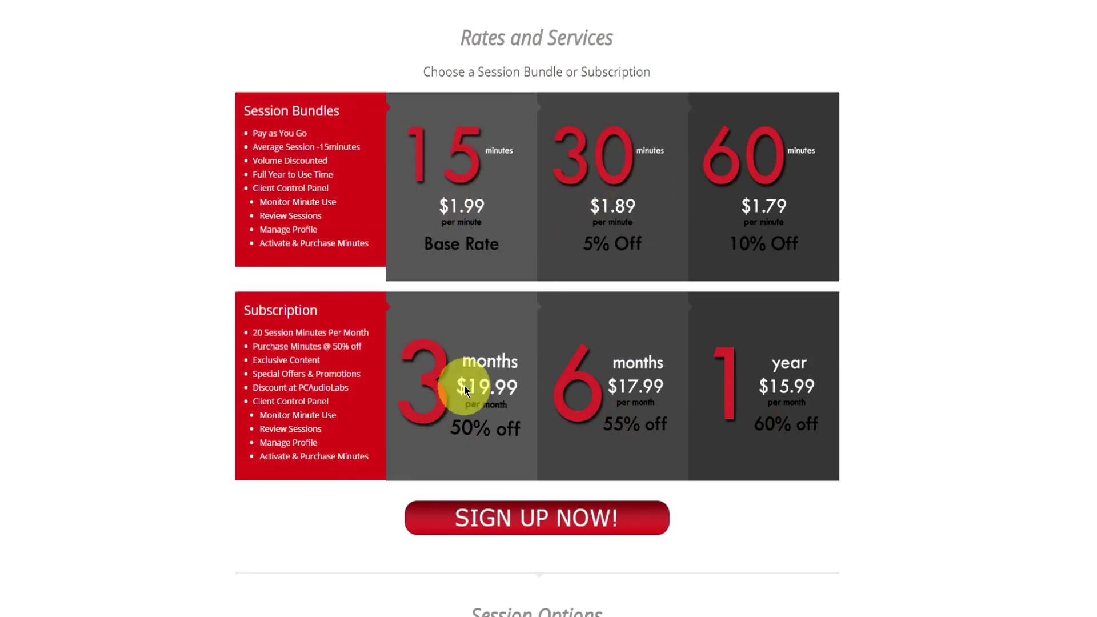
pyautogui.scroll(-2, 683, 389)
pyautogui.click(534, 382)
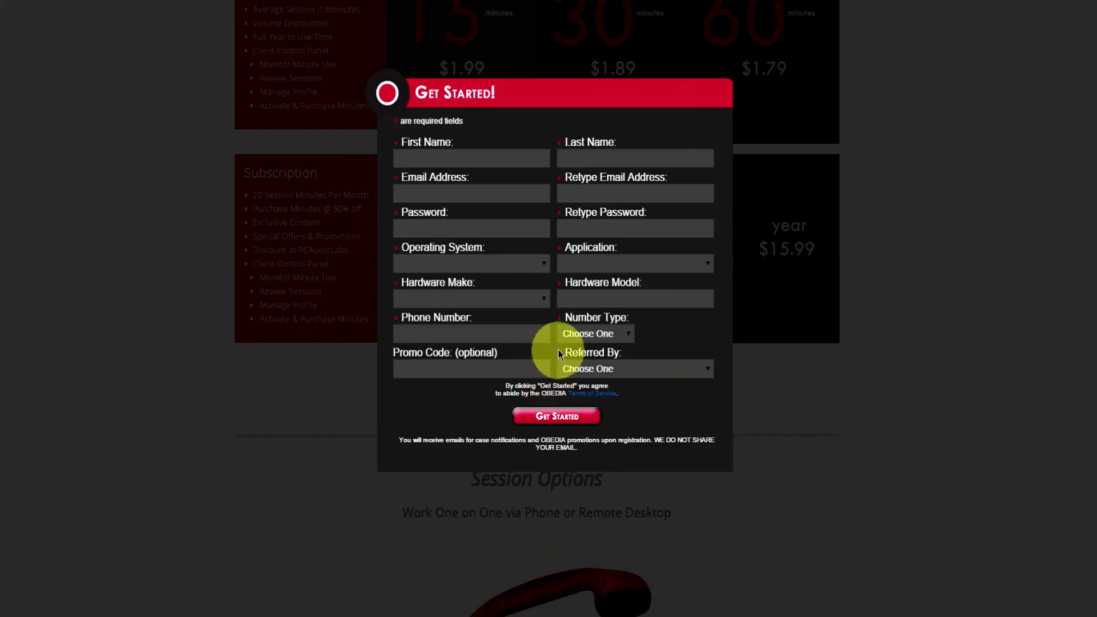